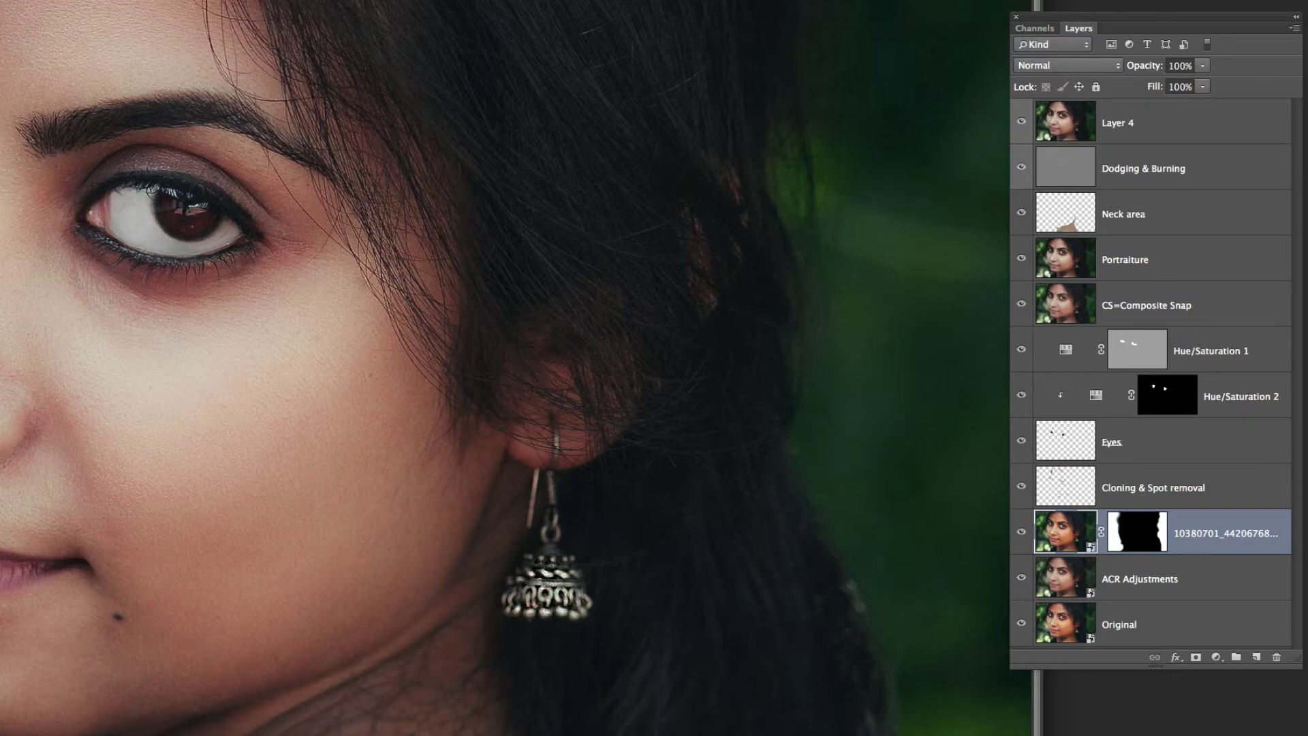
# Compare the retouched portrait with the Original layer alone, and isolate and restore Layer 4 among all layers.
pyautogui.keyDown('alt'); pyautogui.click(1021, 624); pyautogui.keyUp('alt')
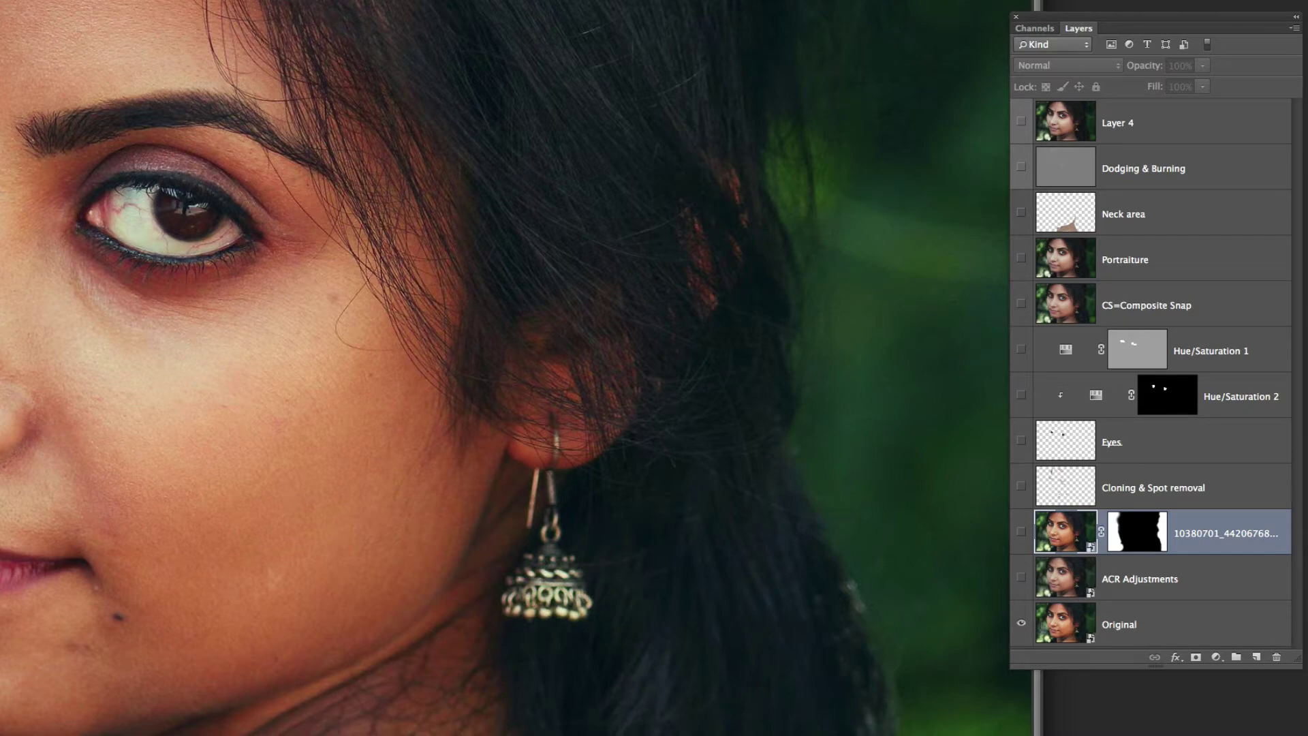
pyautogui.keyDown('alt'); pyautogui.click(1022, 624); pyautogui.keyUp('alt')
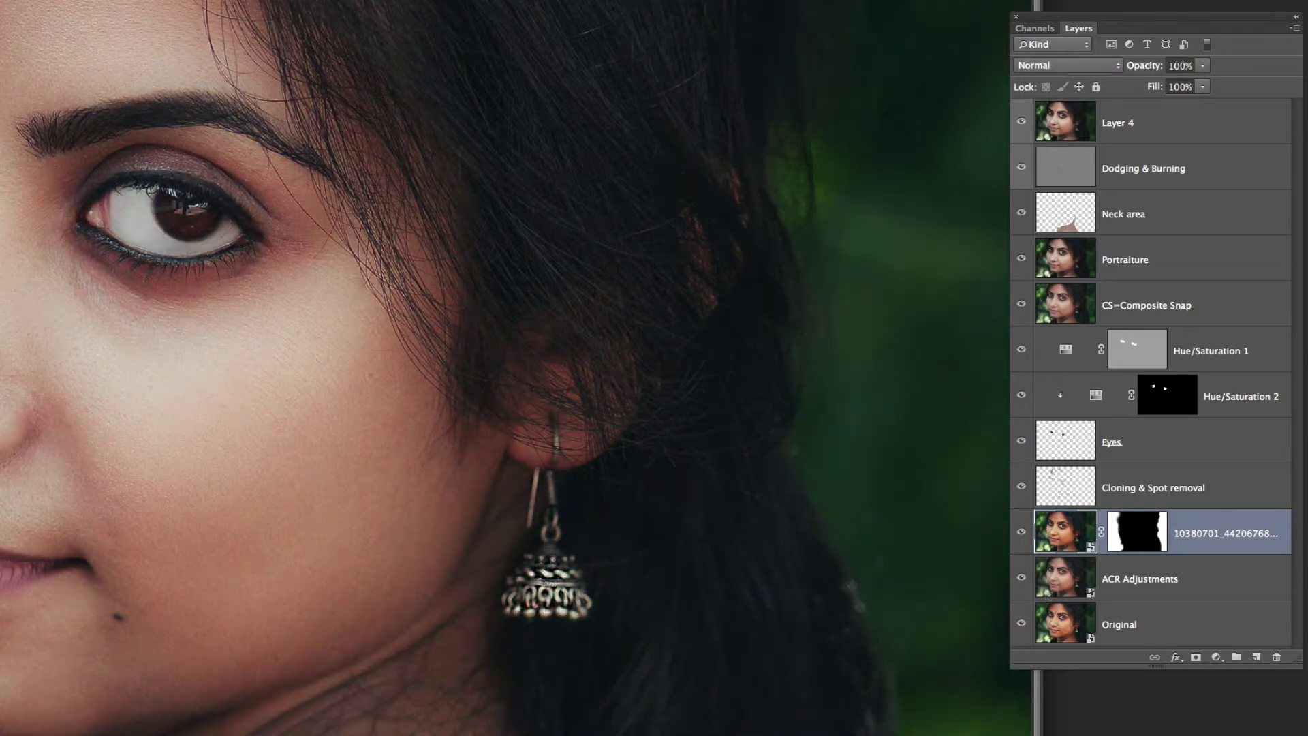
pyautogui.keyDown('alt'); pyautogui.click(1022, 122); pyautogui.keyUp('alt')
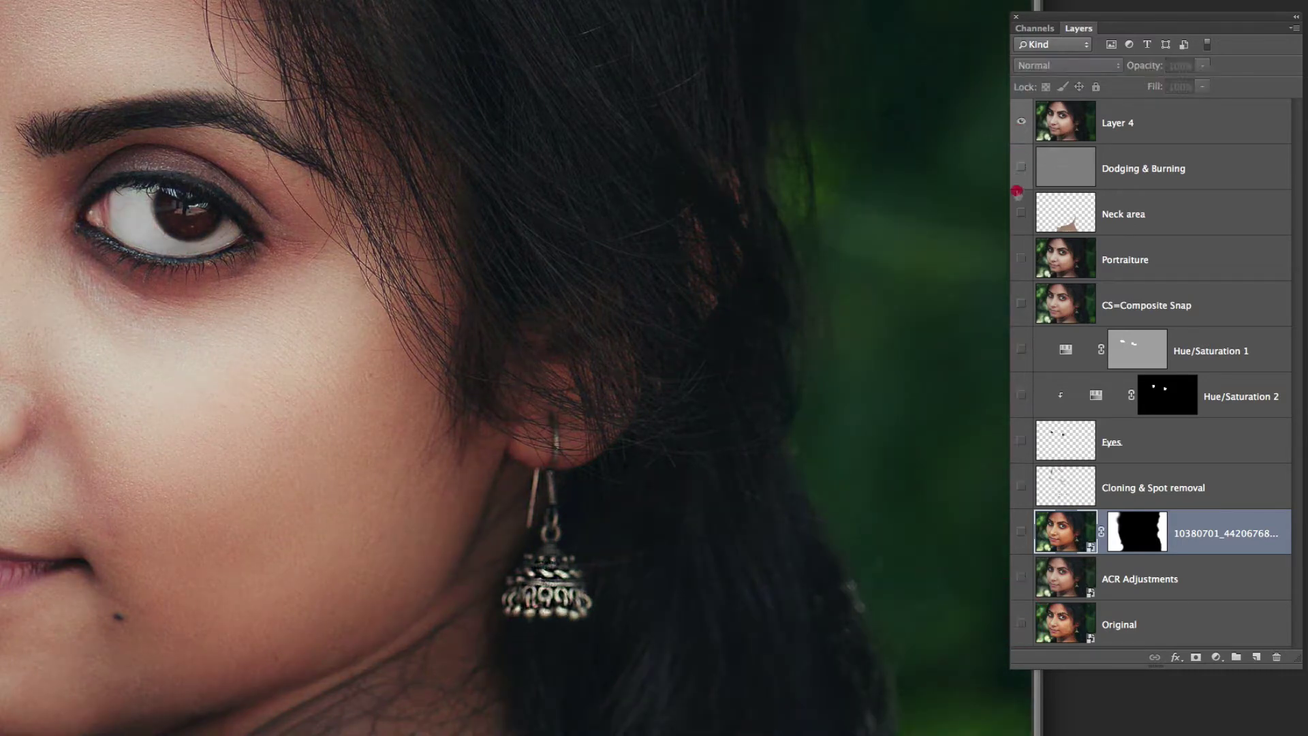
pyautogui.keyDown('alt'); pyautogui.click(1022, 122); pyautogui.keyUp('alt')
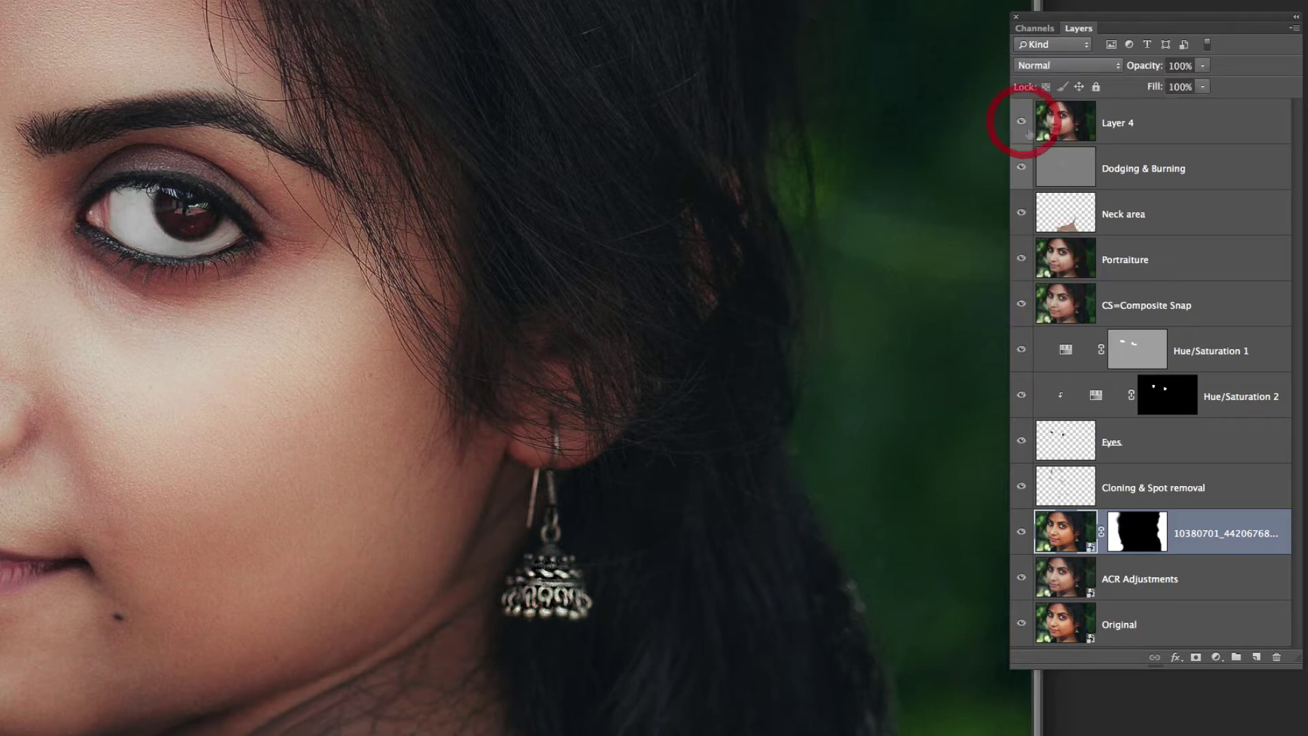
# Hide every layer from Layer 4 down to the masked photo copy, keeping only ACR Adjustments and Original shown.
pyautogui.moveTo(1016, 140)
pyautogui.mouseDown()
pyautogui.moveTo(1008, 356)
pyautogui.moveTo(1022, 535)
pyautogui.mouseUp()
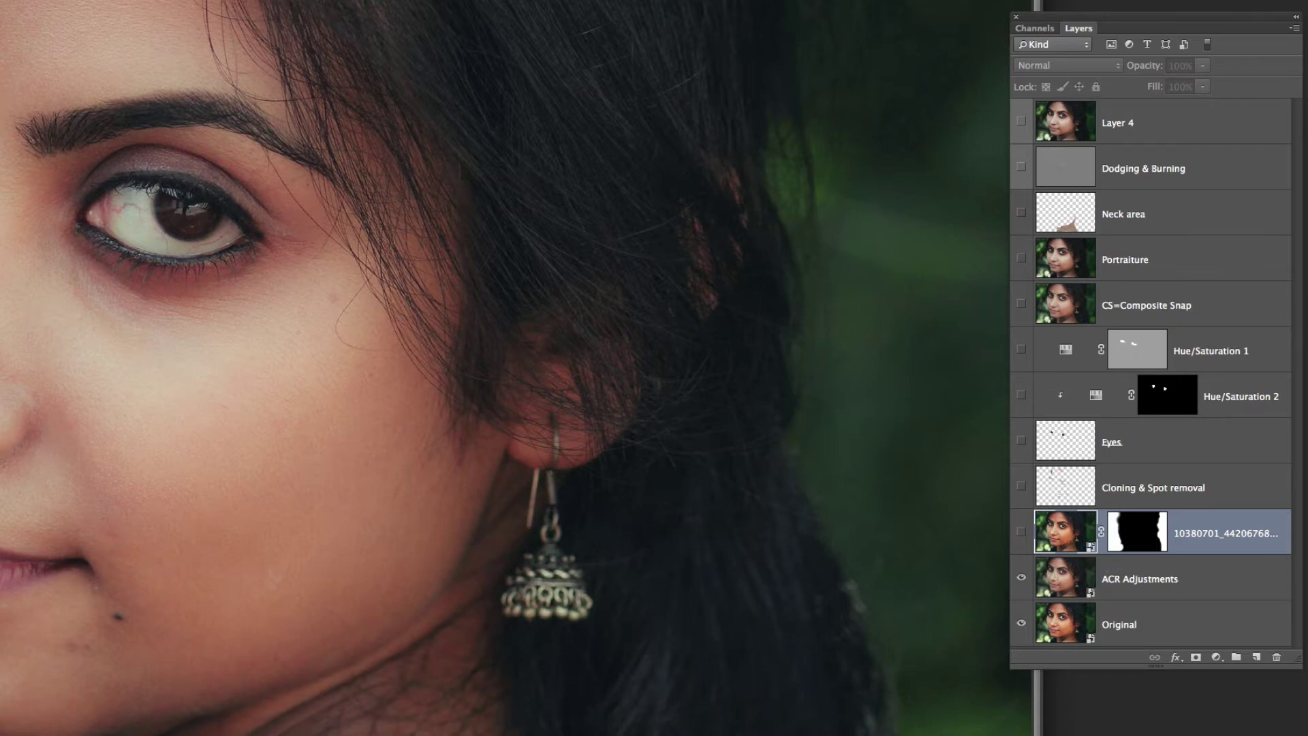
# Check the New Smart Object via Copy option for ACR Adjustments, and open and accept that smart object's Camera Raw settings.
pyautogui.rightClick(1202, 579)
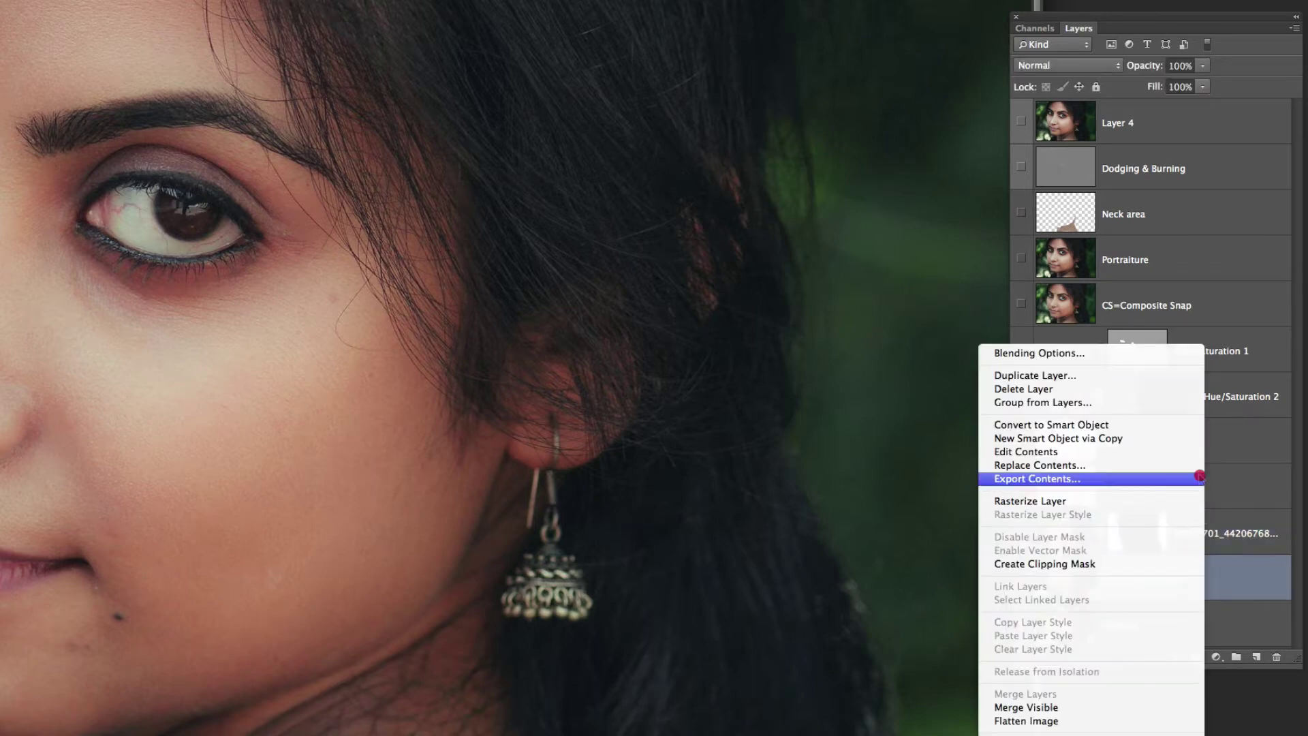
pyautogui.click(1186, 441)
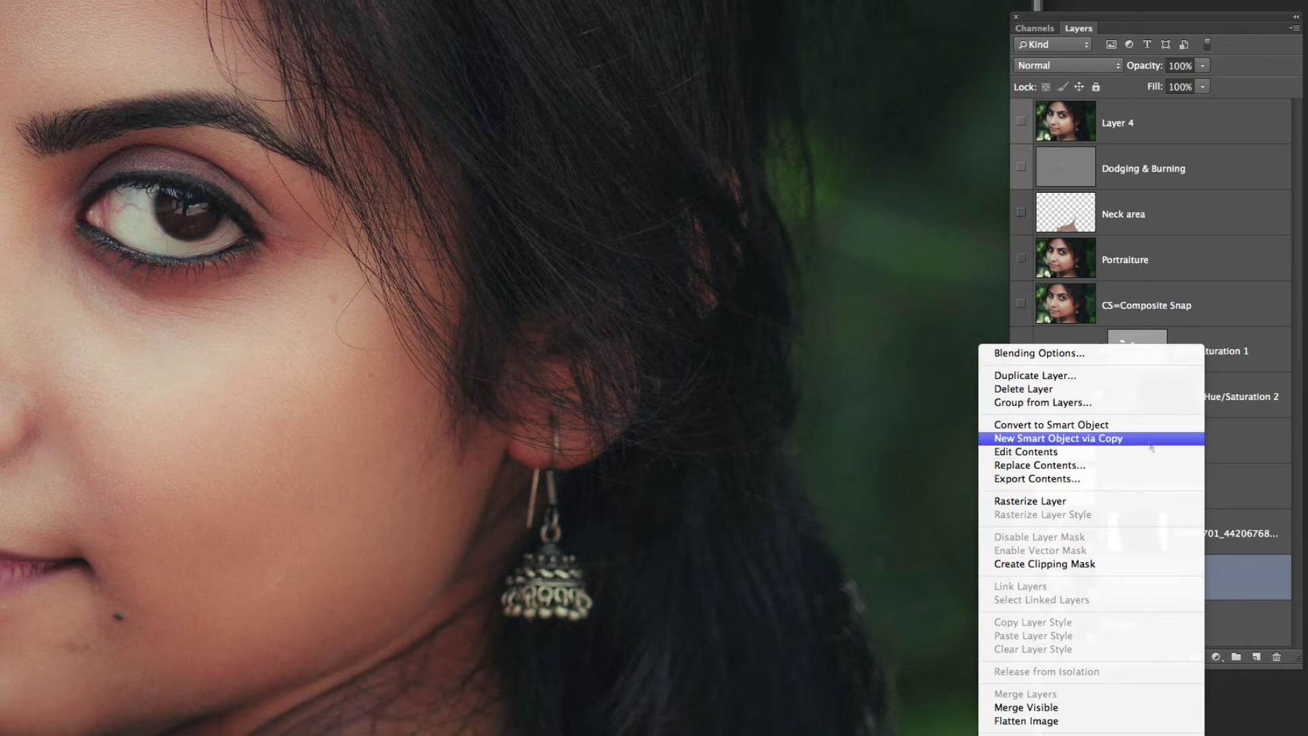
pyautogui.click(1110, 438)
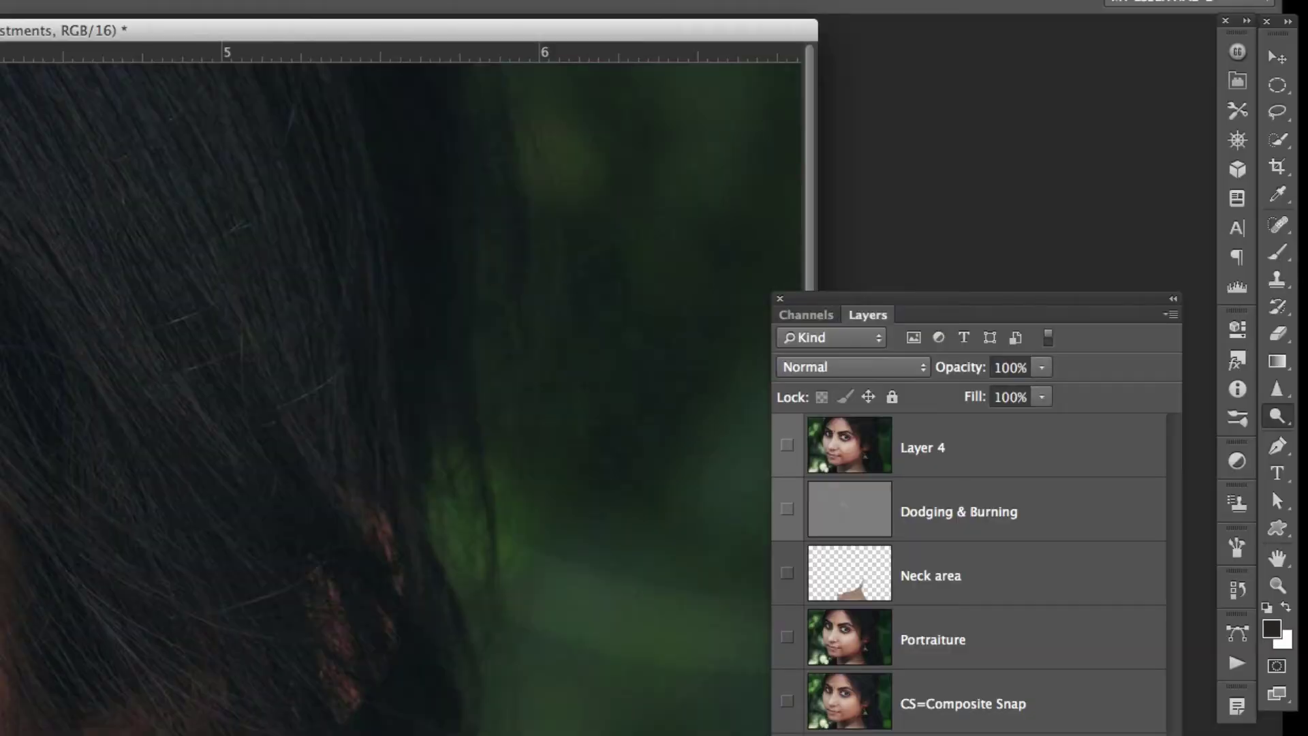
pyautogui.doubleClick(1065, 578)
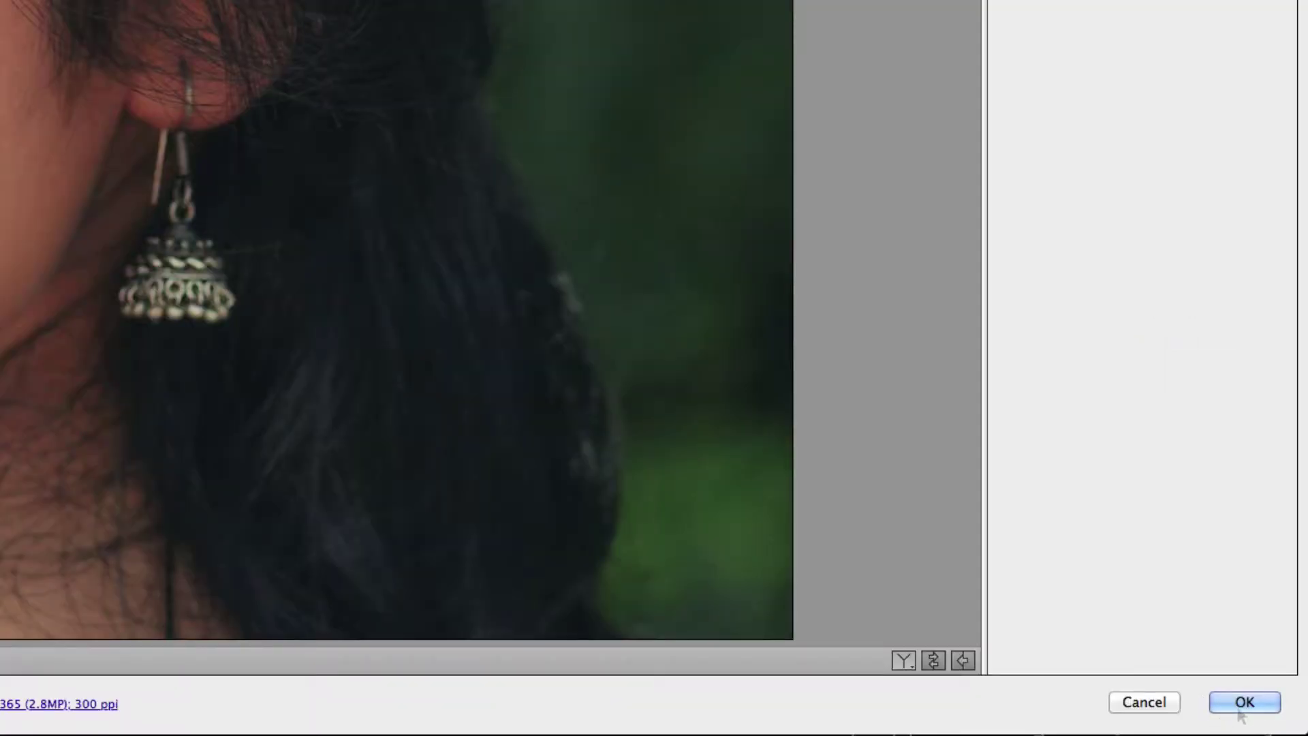
pyautogui.click(1241, 702)
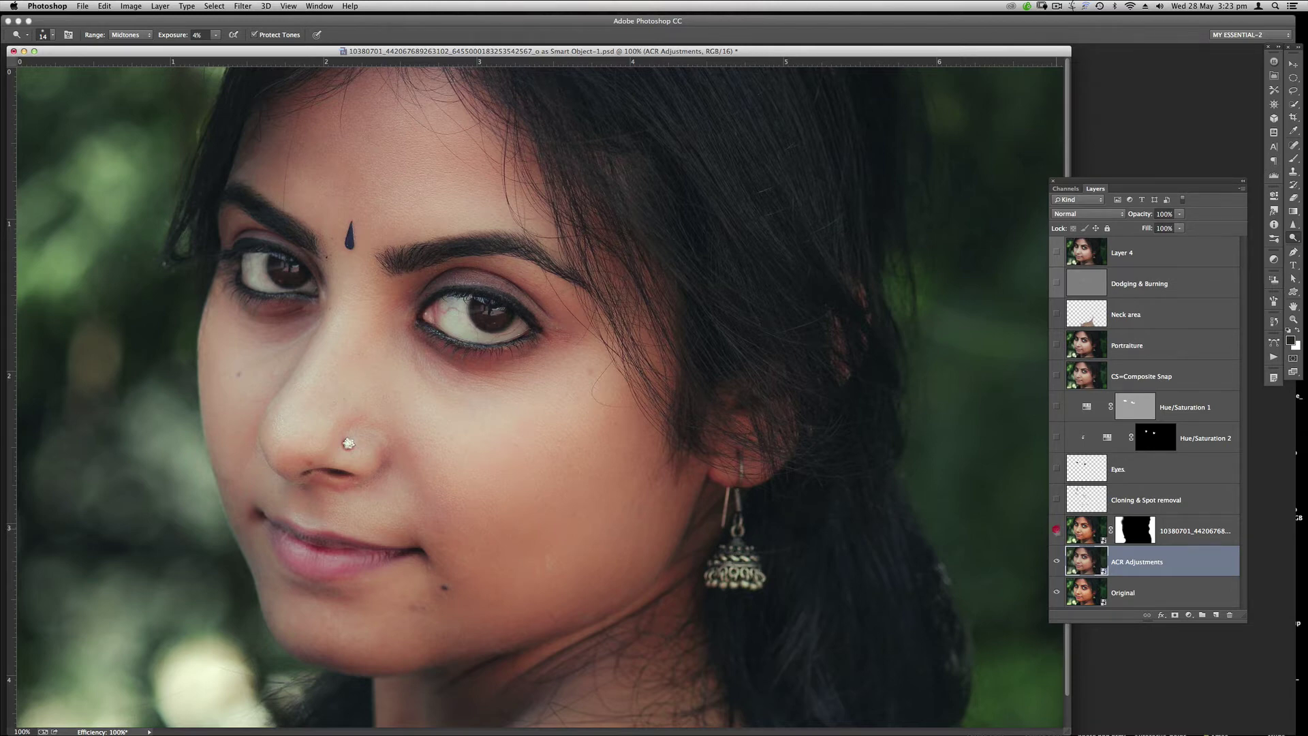
# Show the masked photo copy above ACR Adjustments and select its layer mask.
pyautogui.click(1056, 529)
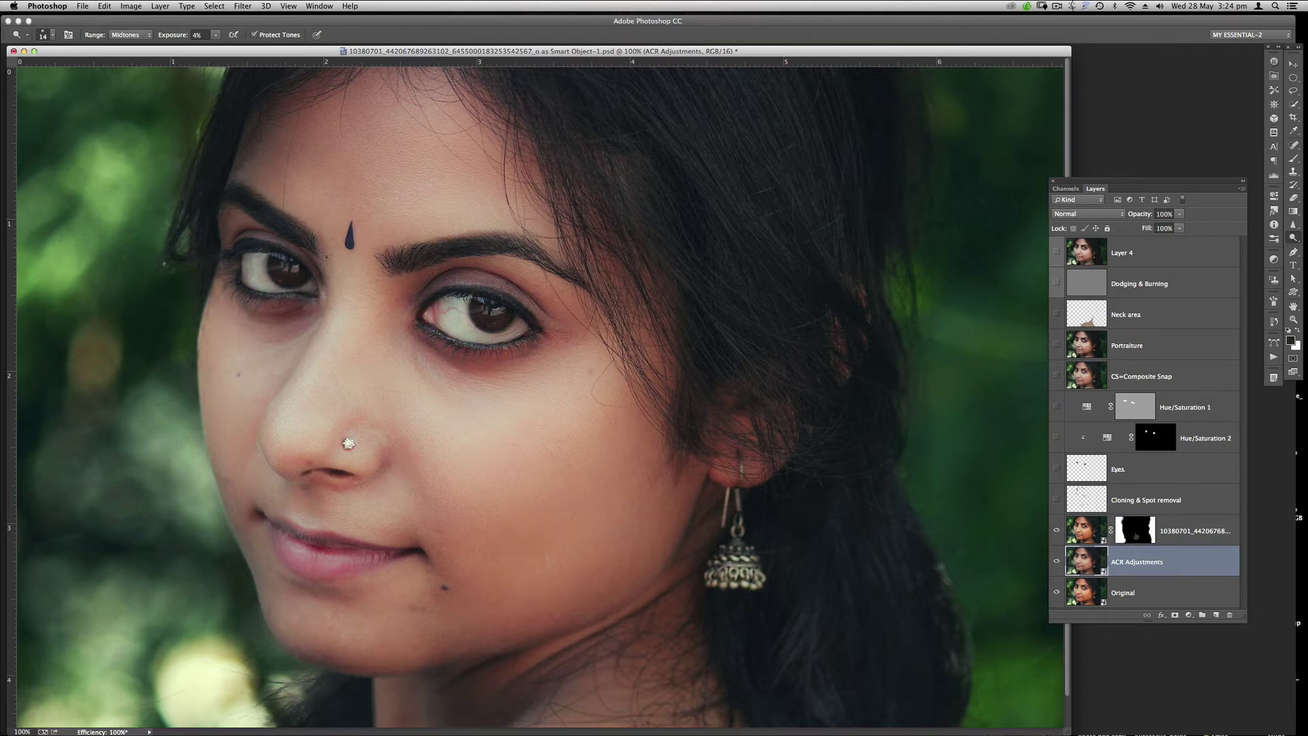
pyautogui.click(1134, 530)
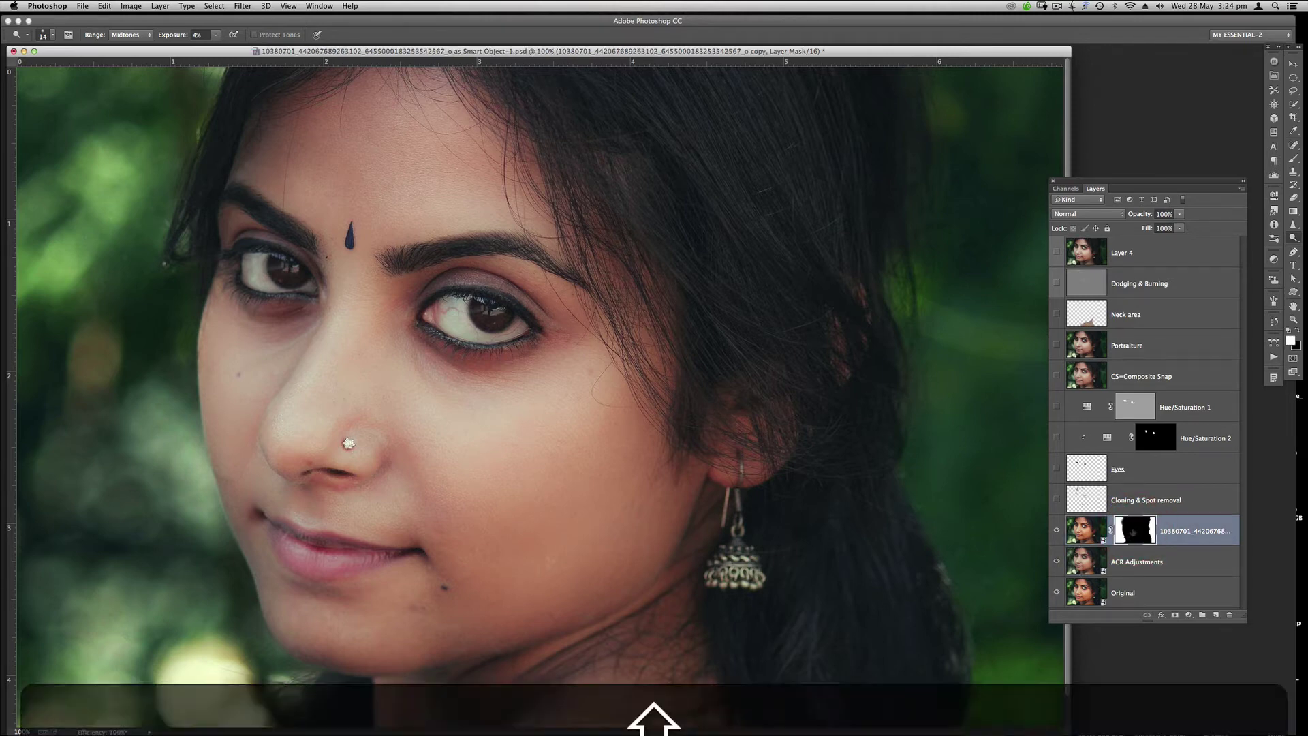
# Compare the portrait with the photo copy's layer mask disabled and enabled, ending with the mask enabled.
pyautogui.keyDown('shift'); pyautogui.click(1134, 531); pyautogui.keyUp('shift')
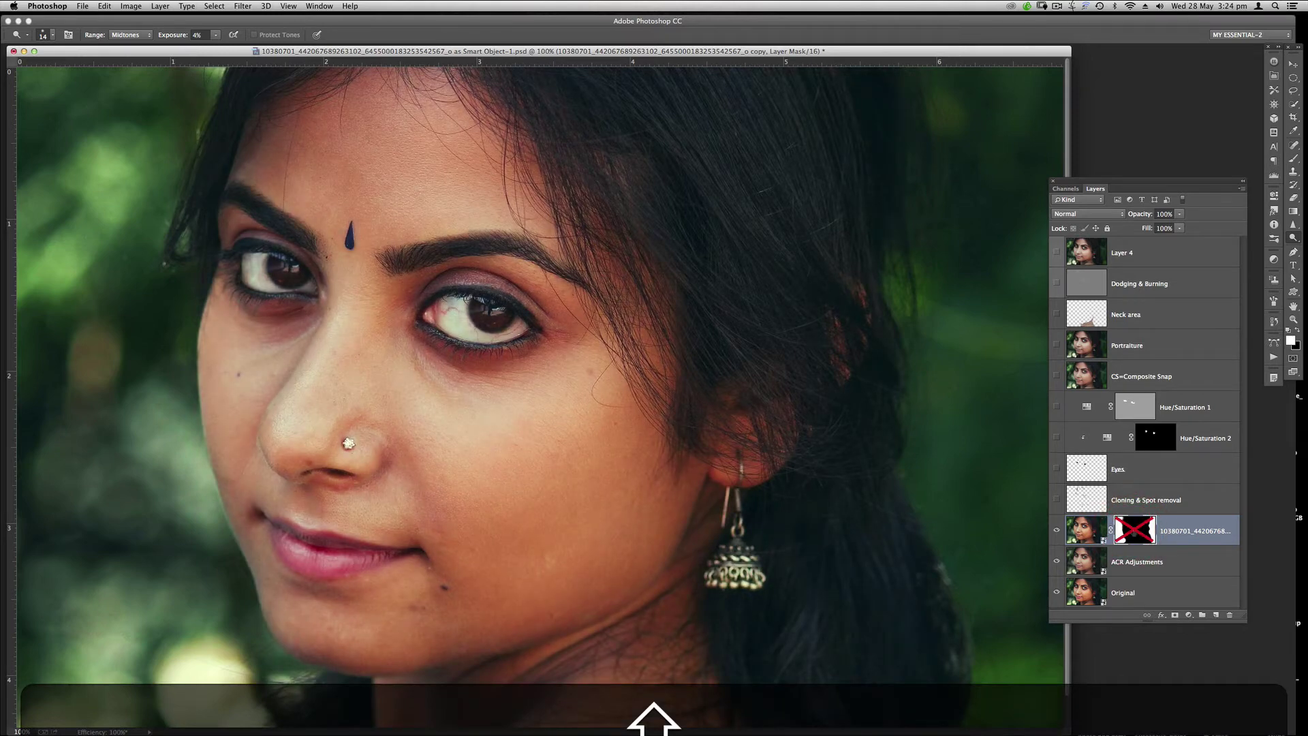
pyautogui.keyDown('shift'); pyautogui.click(1135, 530); pyautogui.keyUp('shift')
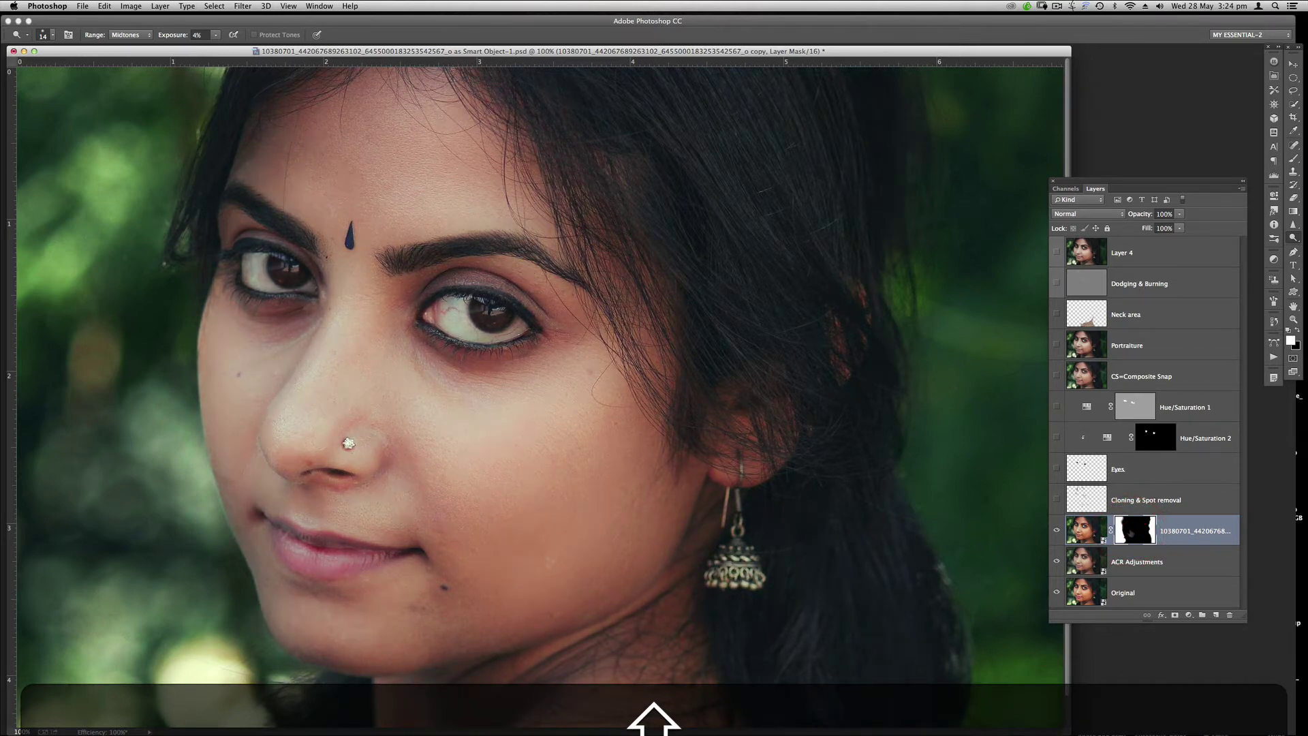
pyautogui.keyDown('shift'); pyautogui.click(1135, 530); pyautogui.keyUp('shift')
pyautogui.keyDown('shift'); pyautogui.click(1134, 531); pyautogui.keyUp('shift')
pyautogui.keyDown('shift'); pyautogui.click(1134, 531); pyautogui.keyUp('shift')
pyautogui.keyDown('shift'); pyautogui.click(1135, 531); pyautogui.keyUp('shift')
pyautogui.keyDown('shift'); pyautogui.click(1134, 530); pyautogui.keyUp('shift')
pyautogui.keyDown('shift'); pyautogui.click(1134, 531); pyautogui.keyUp('shift')
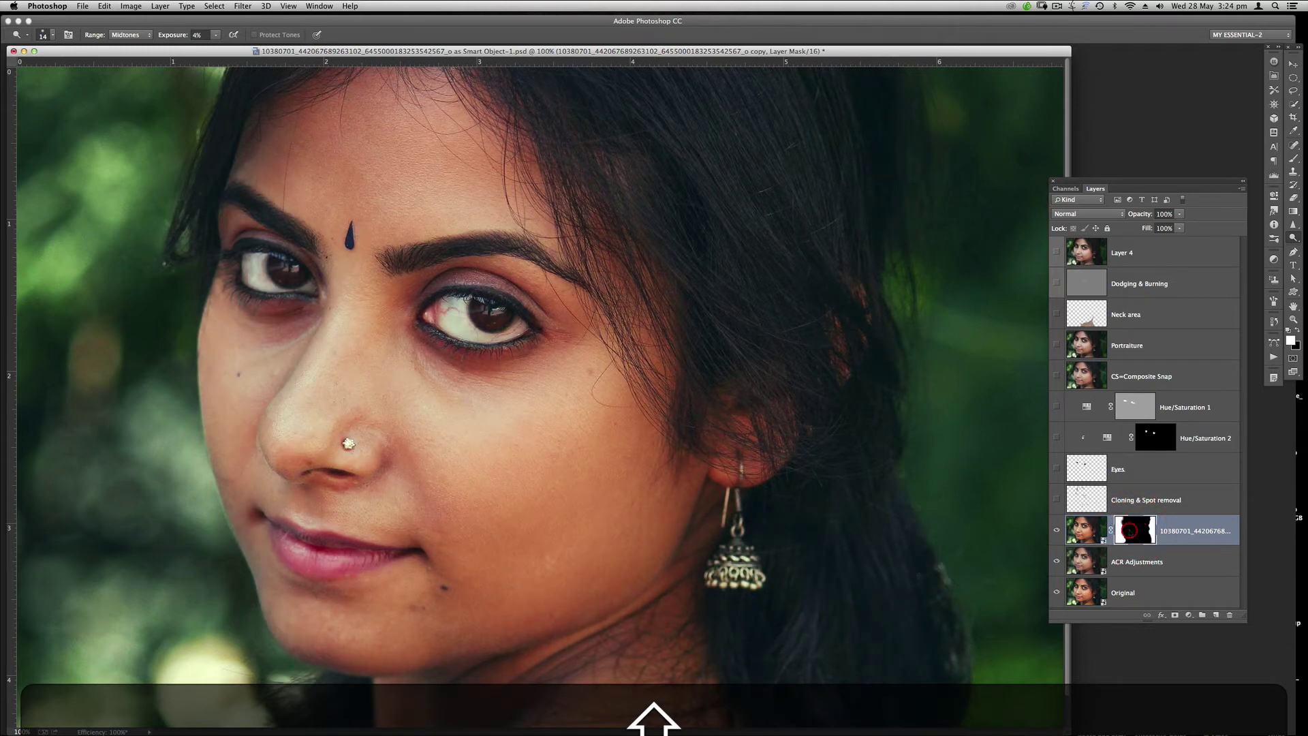
pyautogui.keyDown('shift'); pyautogui.click(1134, 531); pyautogui.keyUp('shift')
pyautogui.keyDown('shift'); pyautogui.click(1135, 531); pyautogui.keyUp('shift')
pyautogui.keyDown('shift'); pyautogui.click(1134, 530); pyautogui.keyUp('shift')
pyautogui.keyDown('shift'); pyautogui.click(1134, 531); pyautogui.keyUp('shift')
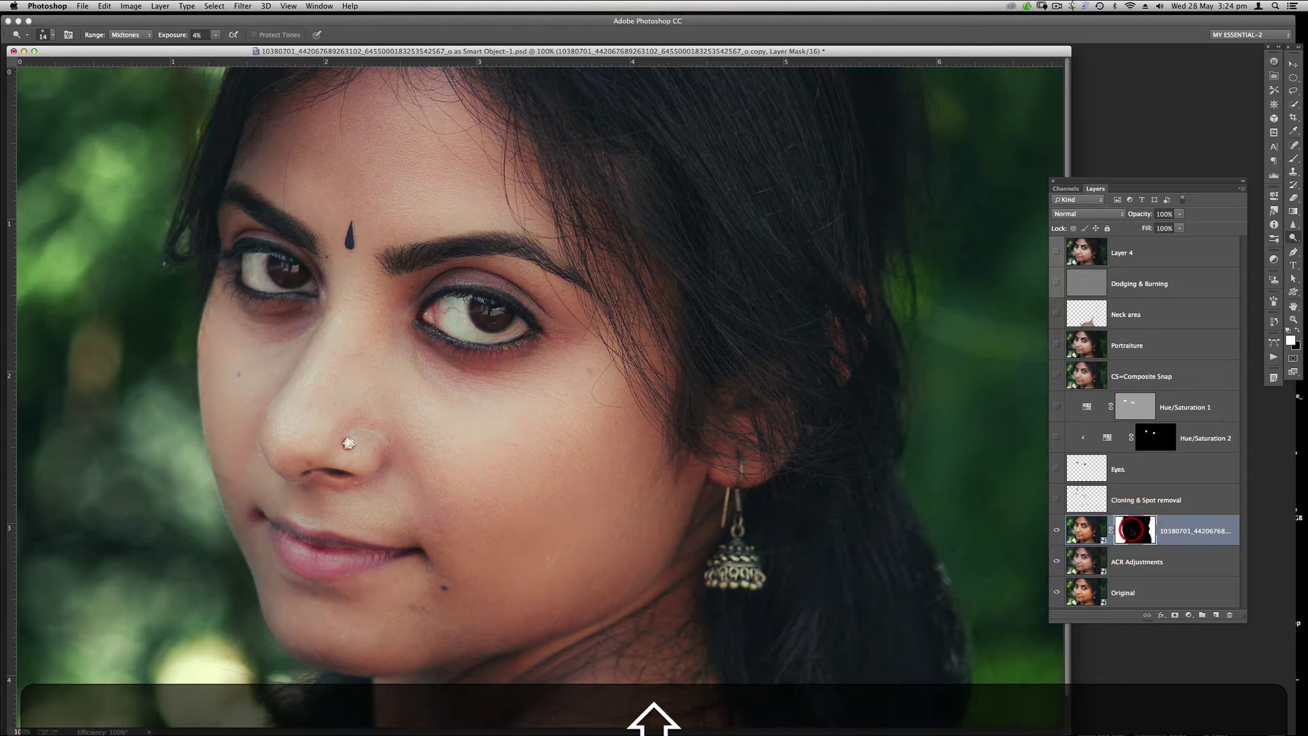
pyautogui.keyDown('shift'); pyautogui.click(1135, 531); pyautogui.keyUp('shift')
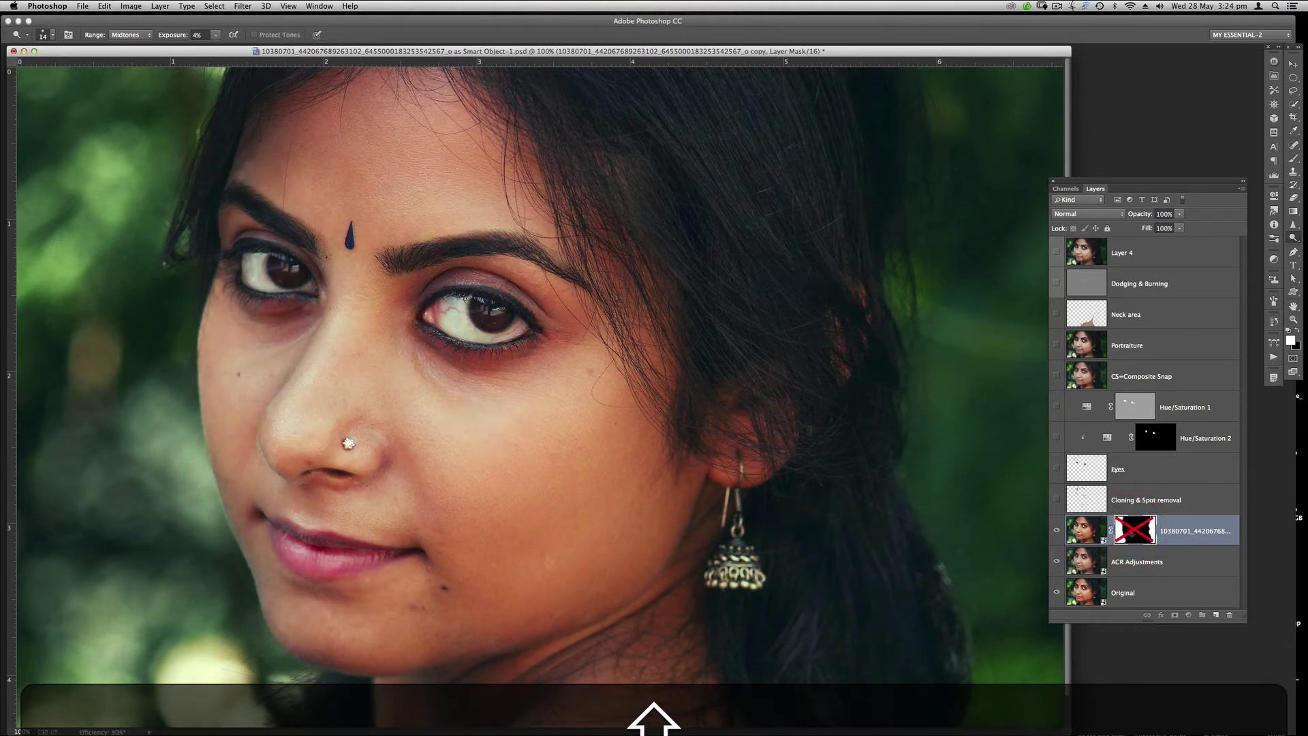
pyautogui.keyDown('shift'); pyautogui.click(1134, 531); pyautogui.keyUp('shift')
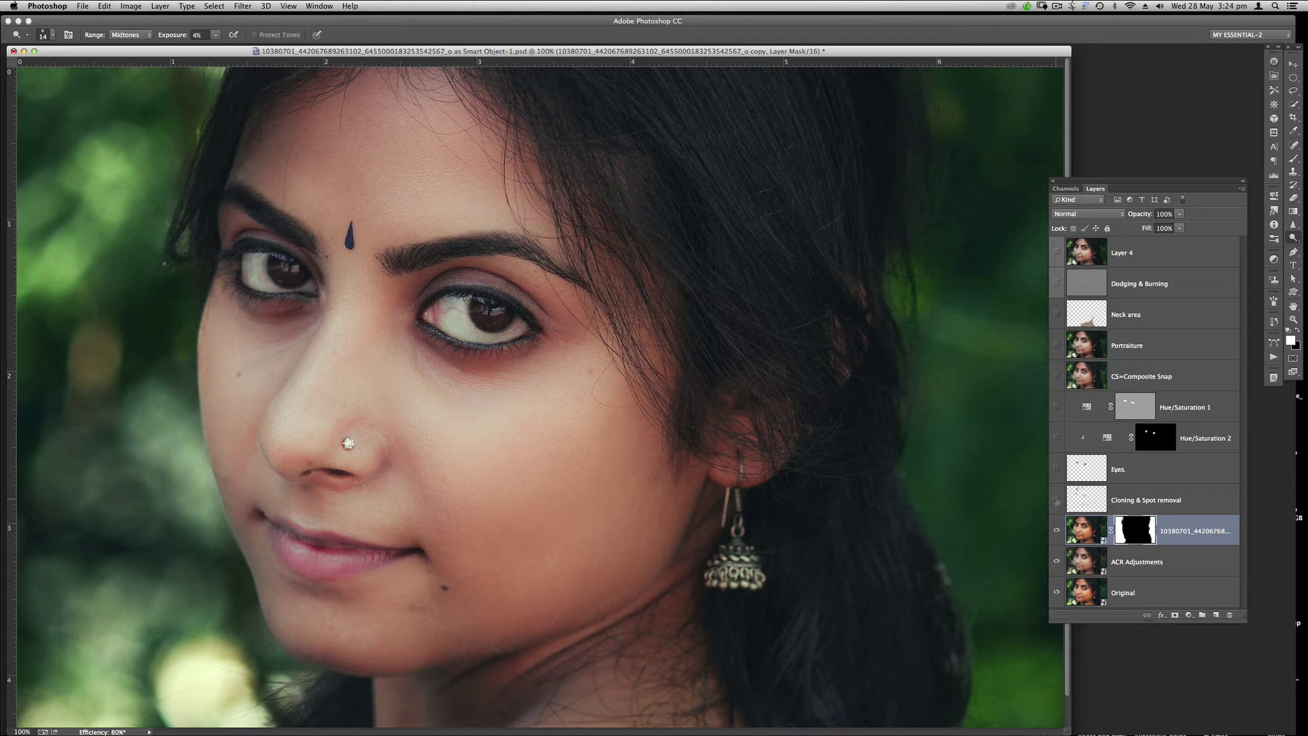
# Show the Cloning & Spot removal layer, comparing the eyes and surrounding skin up close with it off and on.
pyautogui.click(1057, 500)
pyautogui.click(1057, 500)
pyautogui.press('super+equal')
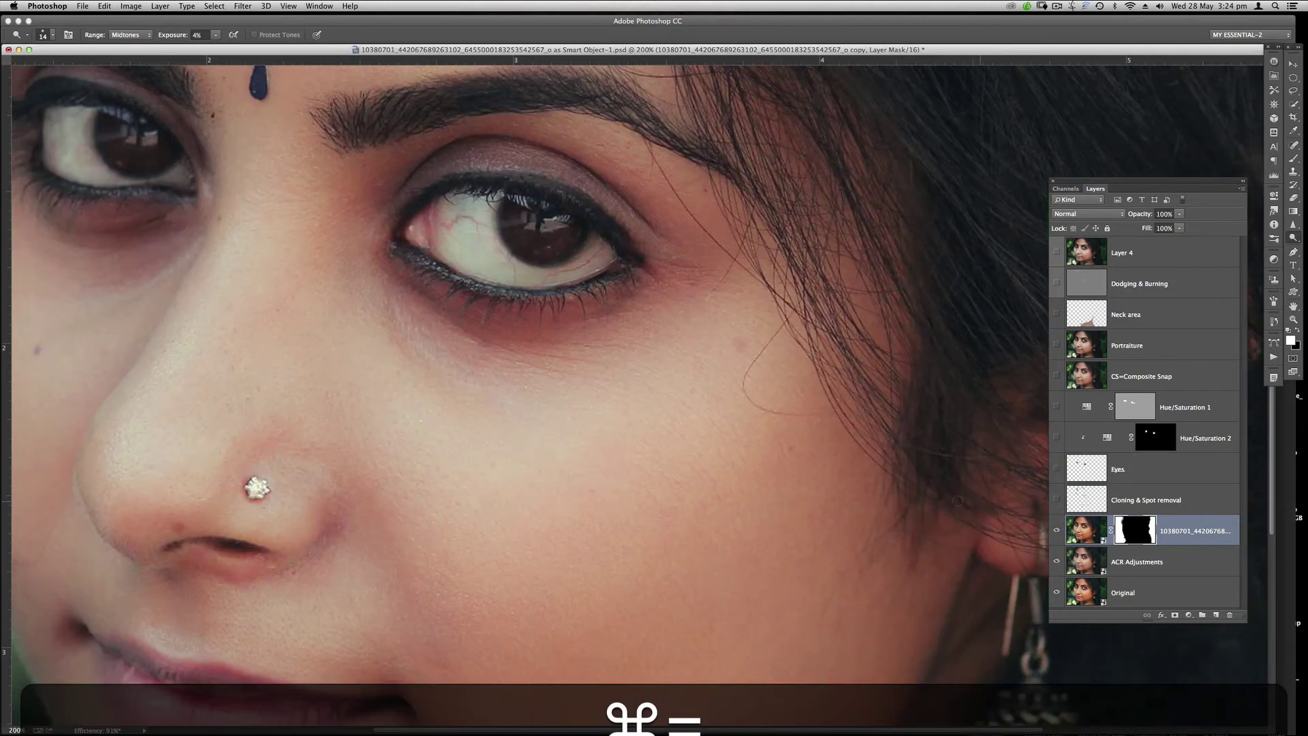
pyautogui.press('space')
pyautogui.moveTo(639, 415); pyautogui.dragTo(733, 549)
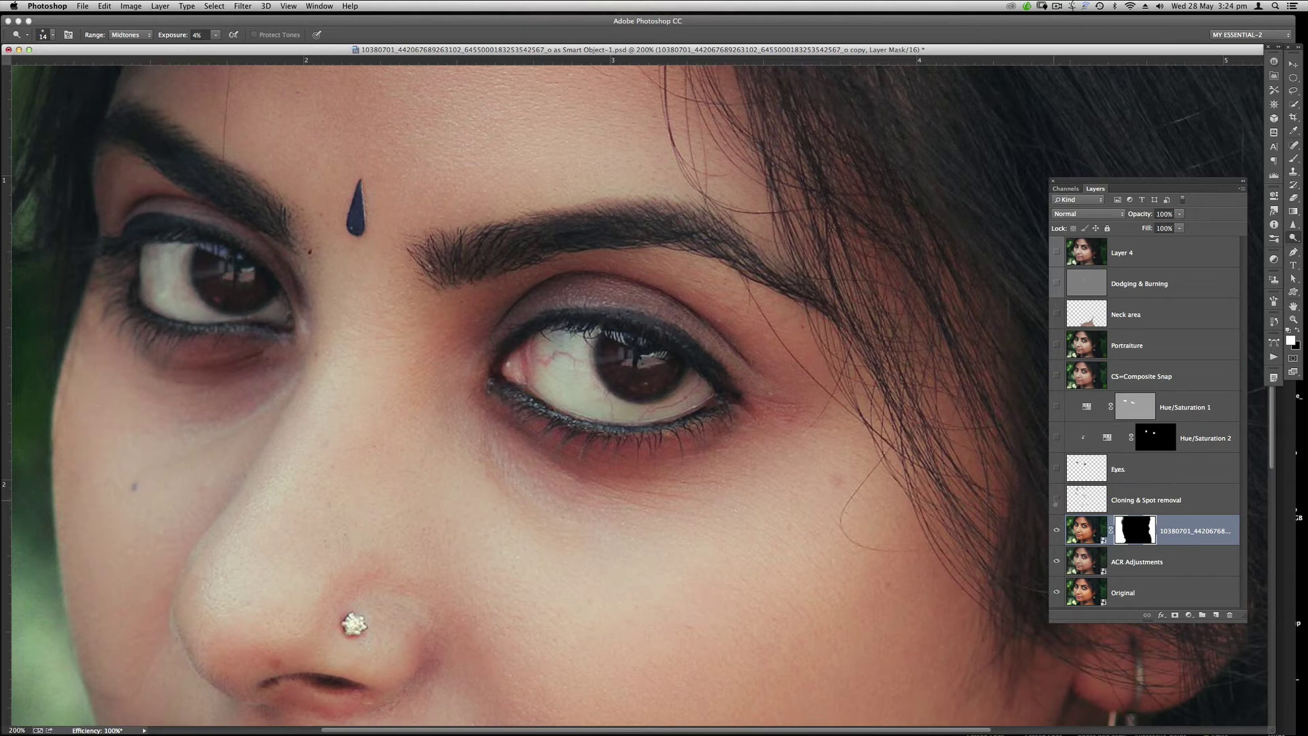
pyautogui.click(1056, 500)
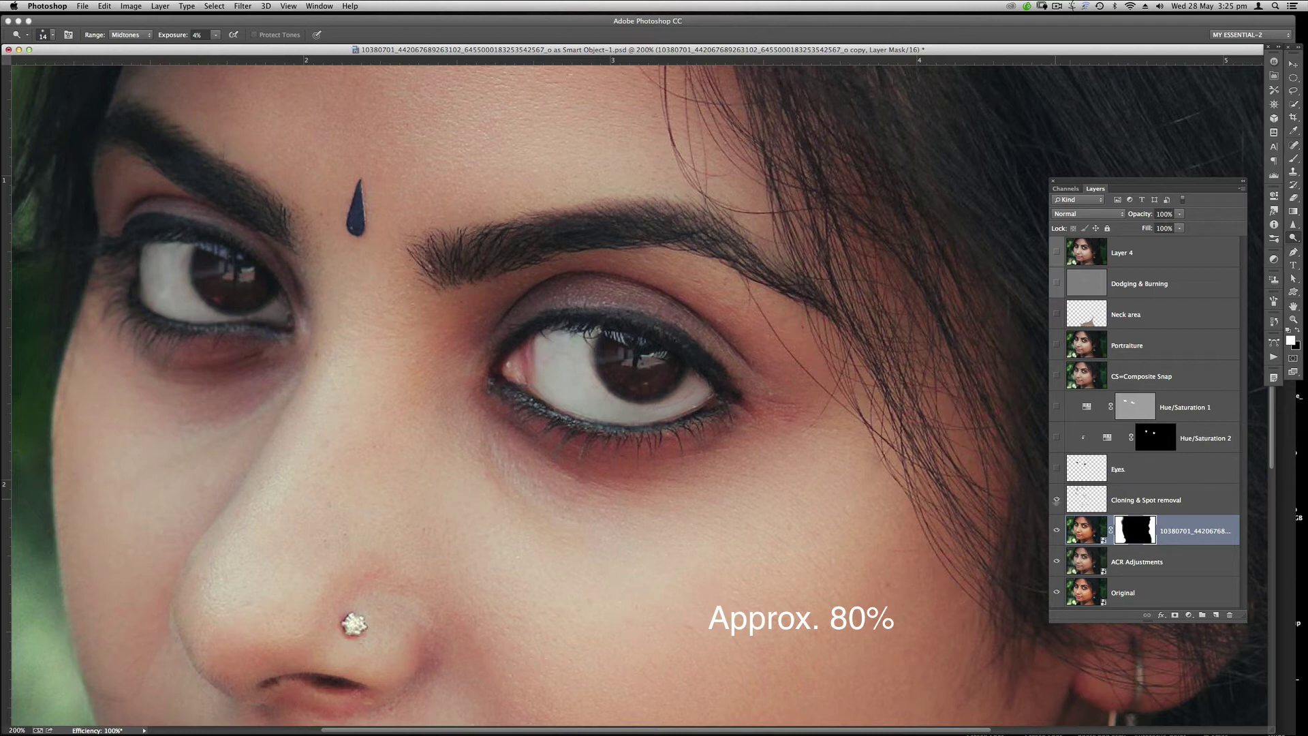
pyautogui.click(1056, 499)
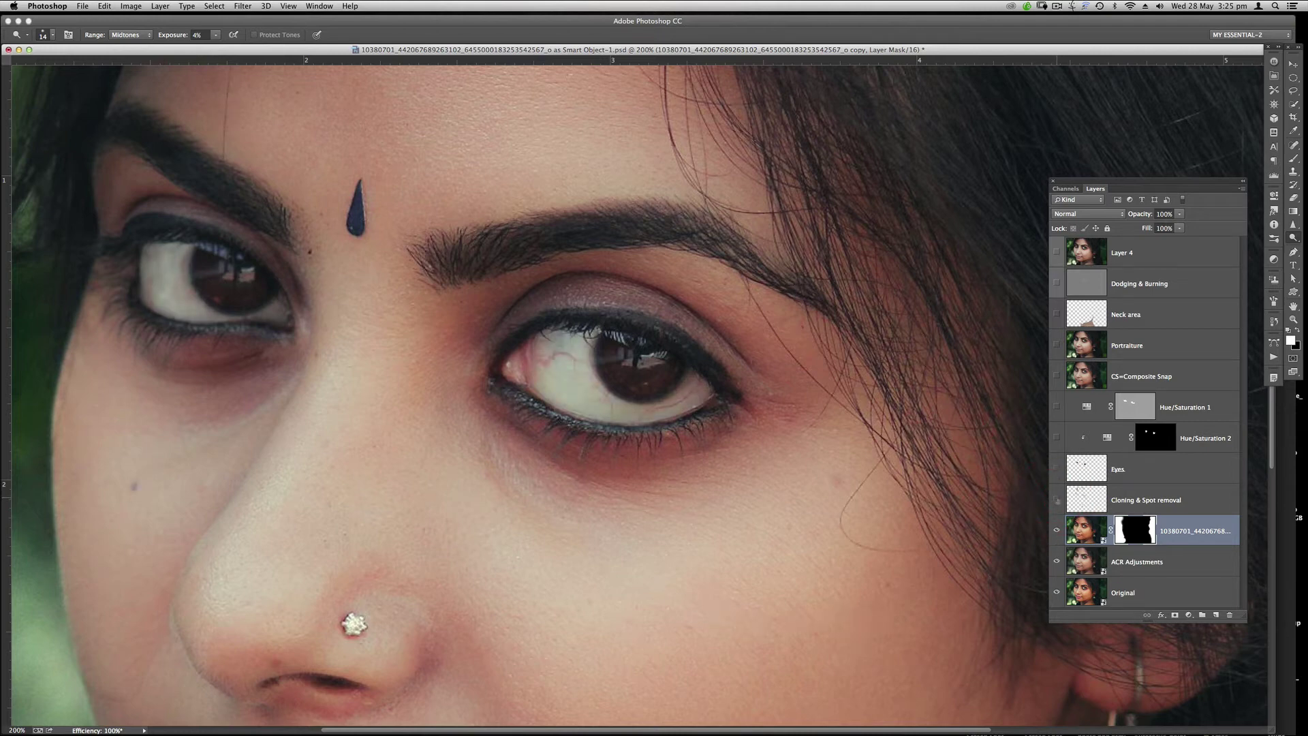
pyautogui.click(1056, 500)
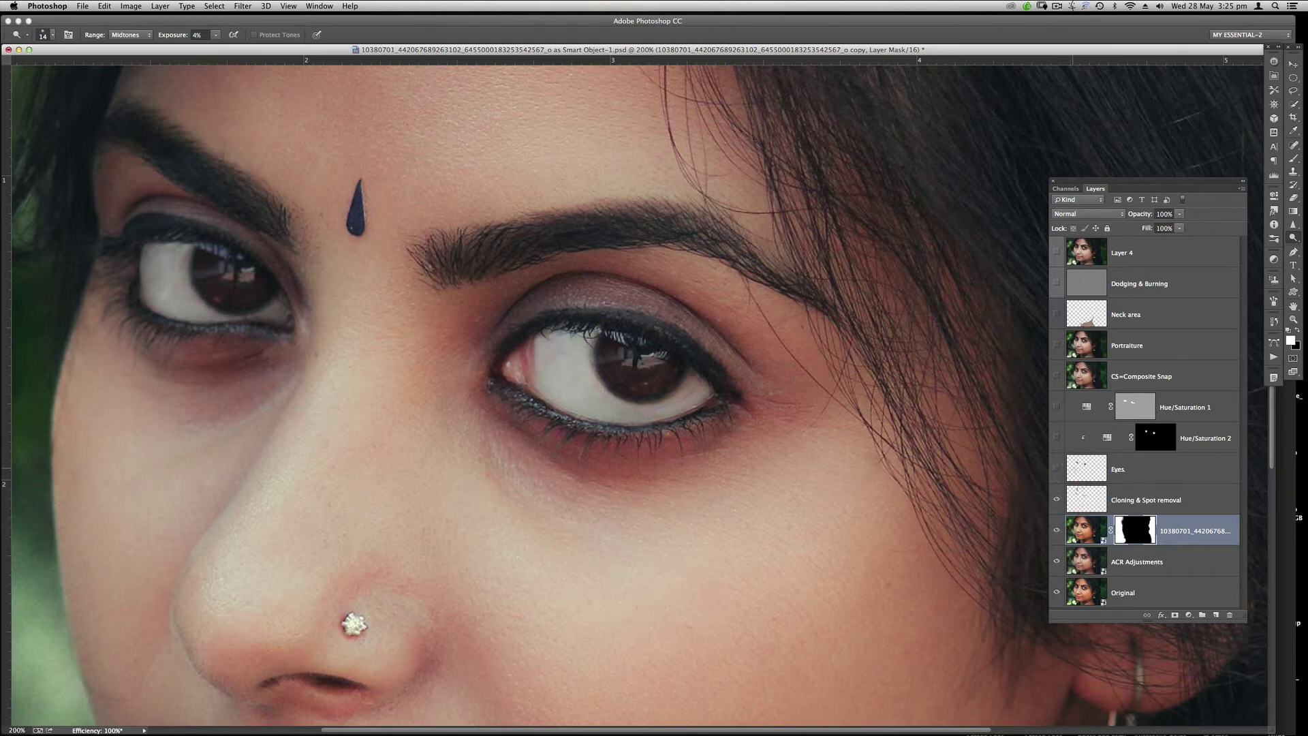
# Compare the eyes with the Eyes layer off and on, and leave that layer selected and shown.
pyautogui.click(1057, 469)
pyautogui.click(1057, 469)
pyautogui.click(1056, 469)
pyautogui.click(1057, 469)
pyautogui.click(1056, 468)
pyautogui.click(1057, 469)
pyautogui.click(1056, 469)
pyautogui.click(1057, 468)
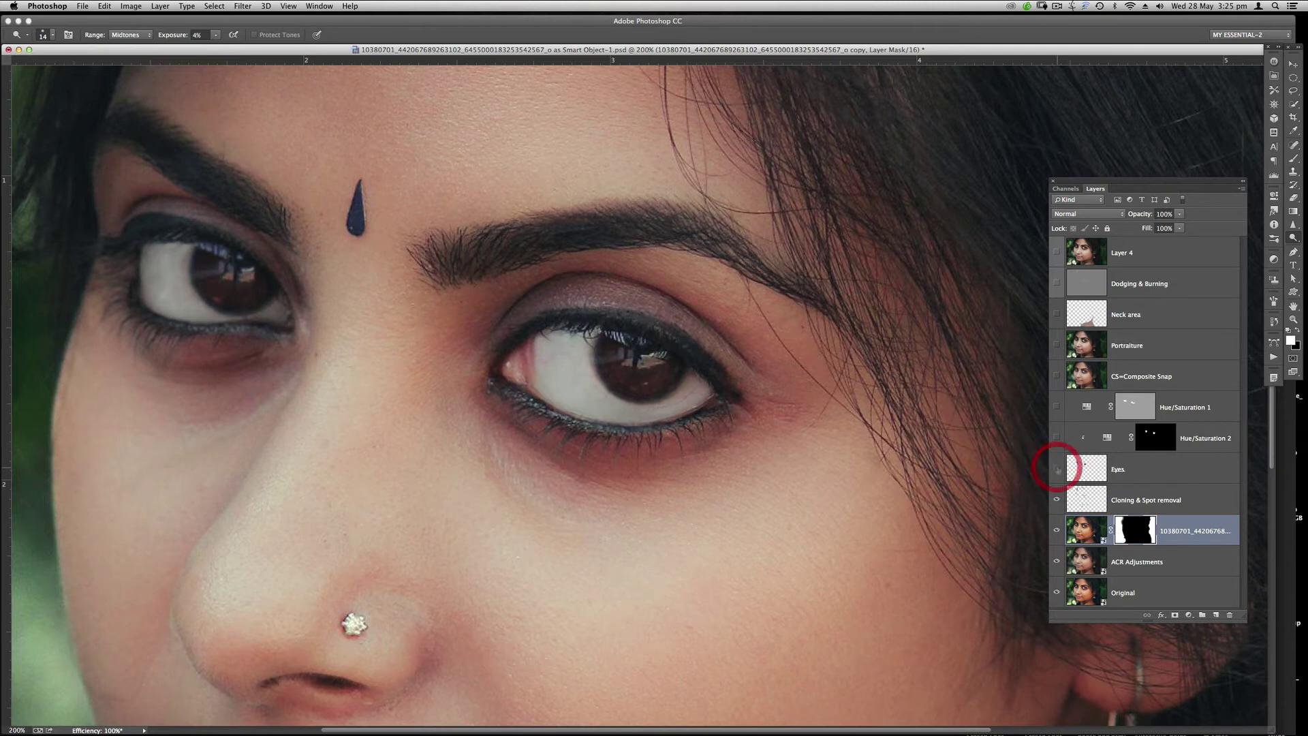
pyautogui.click(1144, 470)
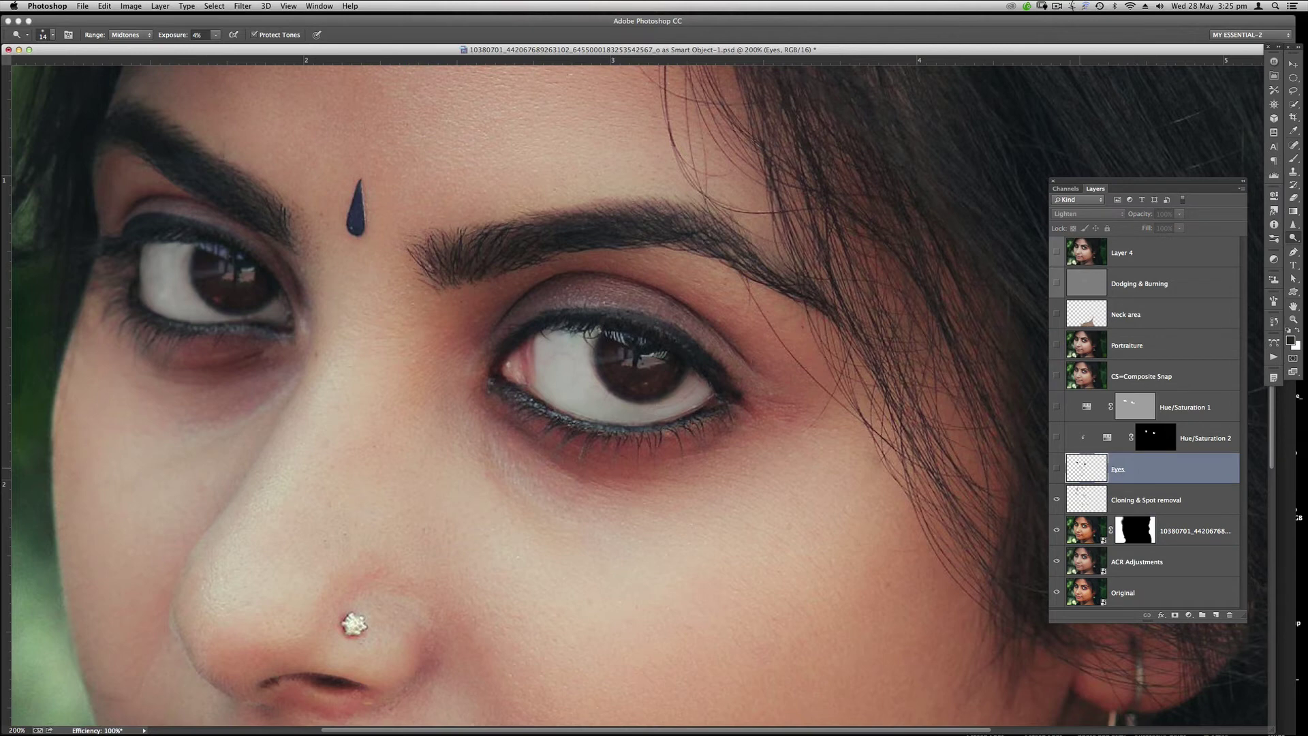
pyautogui.click(1057, 469)
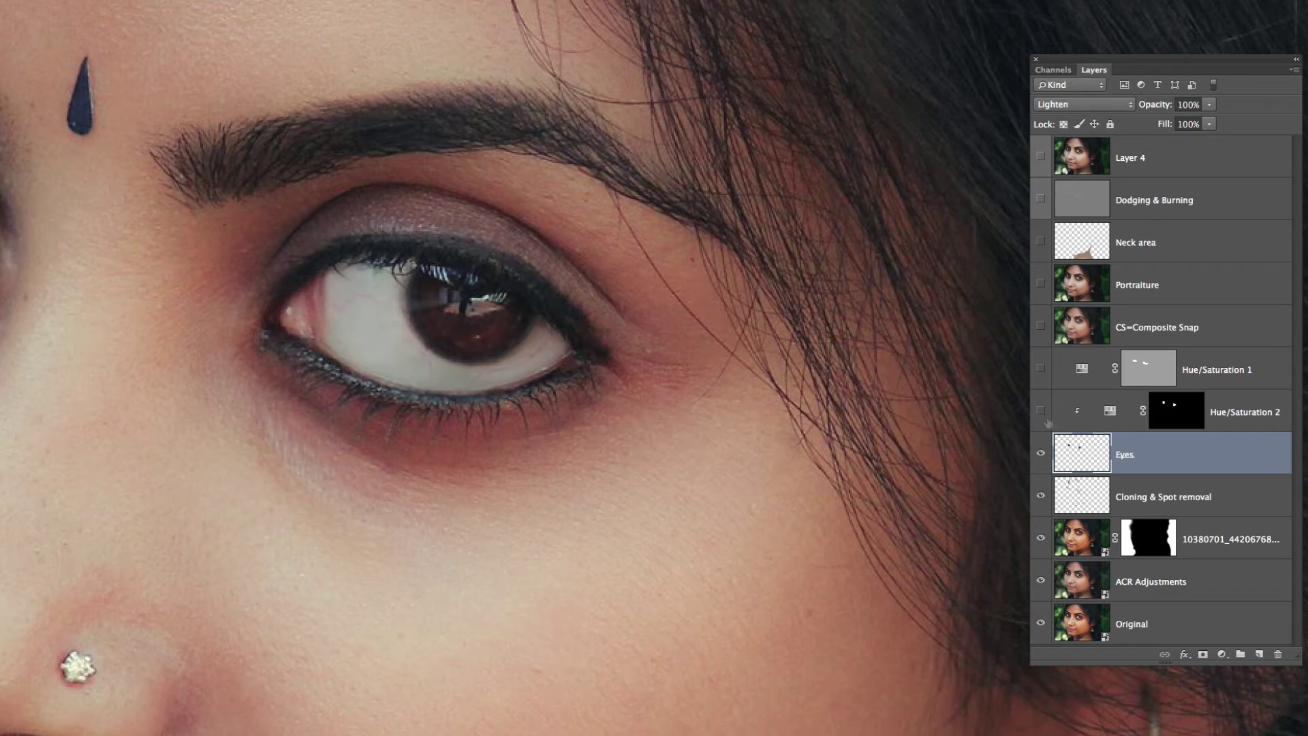
# Show the clipped Hue/Saturation 2 adjustment above the Eyes layer, comparing the irises with it off and on.
pyautogui.click(1039, 412)
pyautogui.click(1041, 413)
pyautogui.click(1041, 412)
# Show and select the Hue/Saturation 1 adjustment layer, and view its settings before closing them.
pyautogui.click(1041, 369)
pyautogui.click(1253, 369)
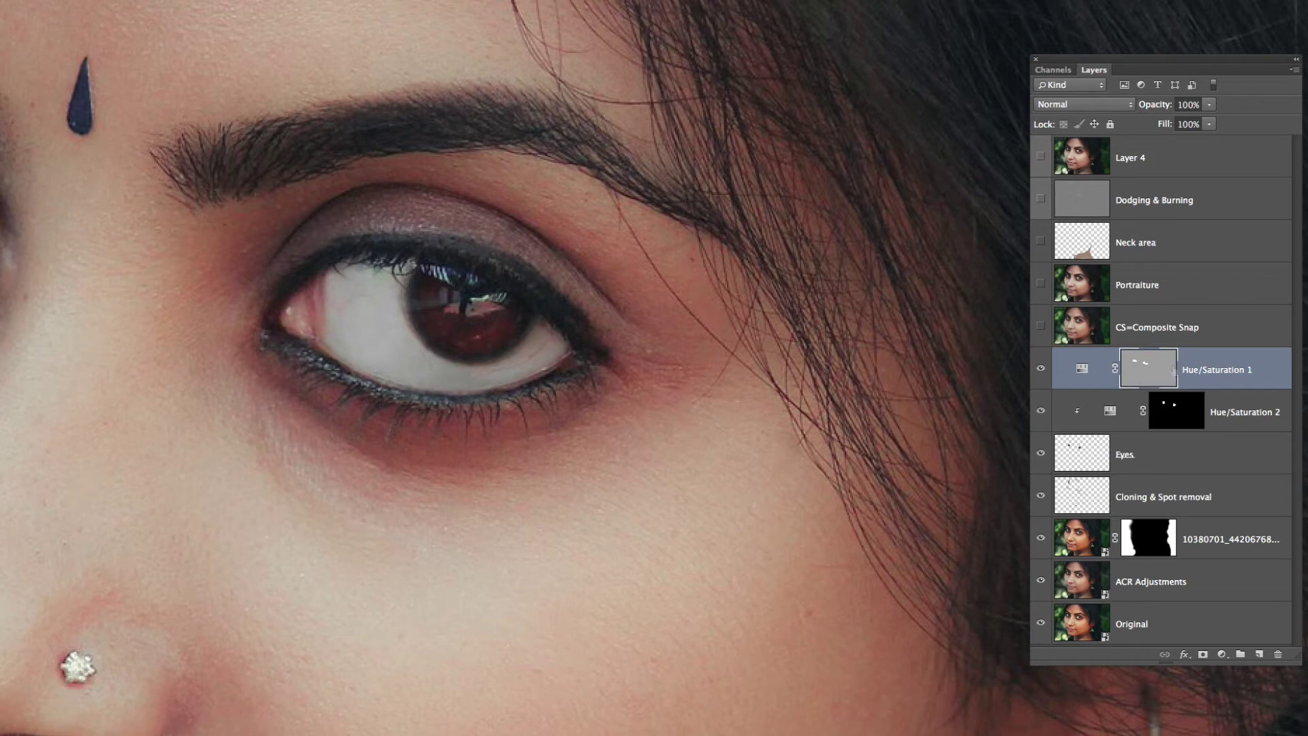
pyautogui.click(1041, 369)
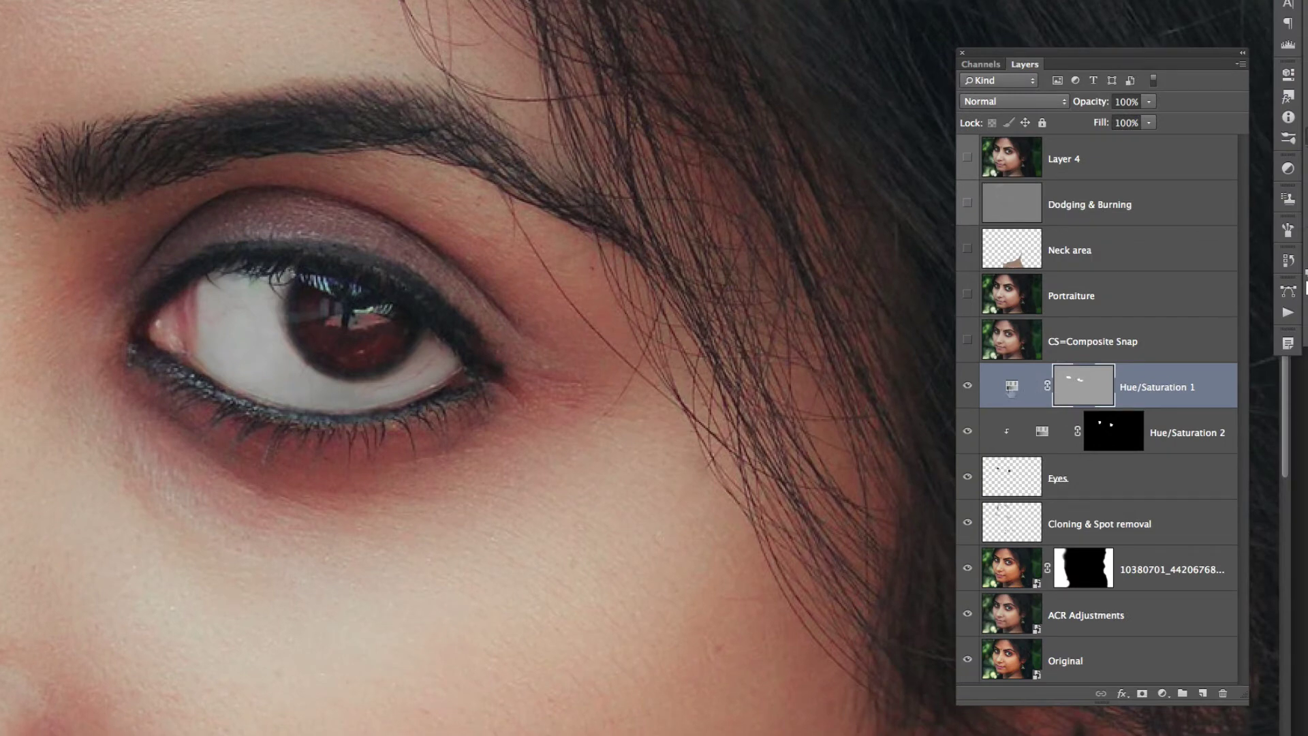
pyautogui.doubleClick(1011, 387)
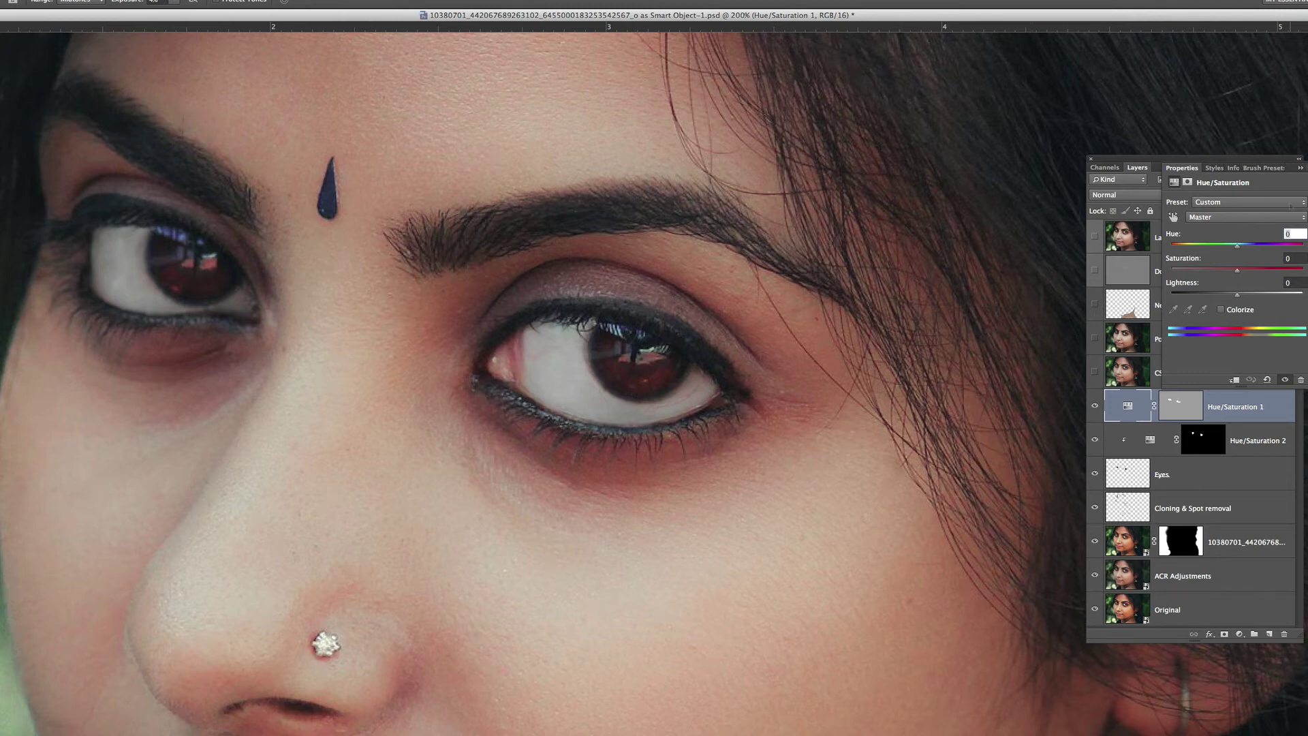
pyautogui.click(1301, 168)
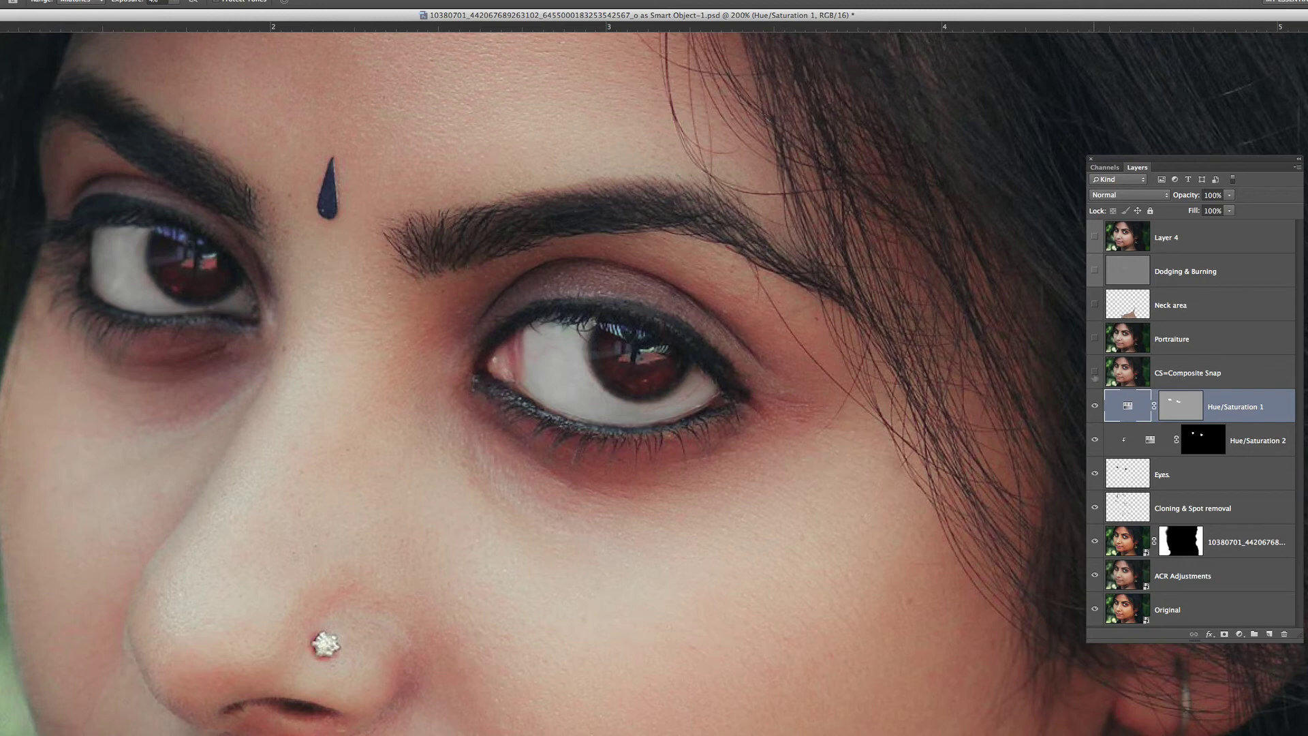
# Show the CS=Composite Snap layer and compare the skin with the Portraiture layer on and off, leaving Portraiture hidden.
pyautogui.click(1095, 371)
pyautogui.click(1095, 338)
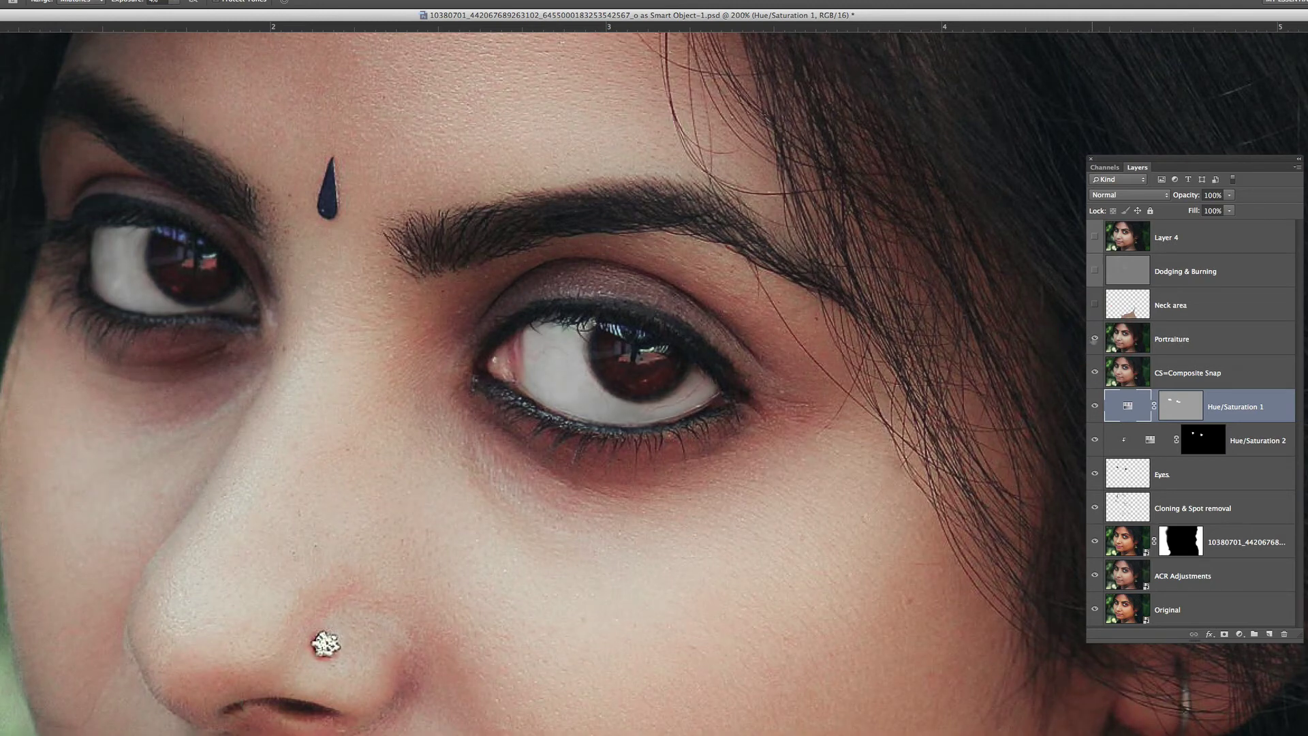
pyautogui.click(1095, 339)
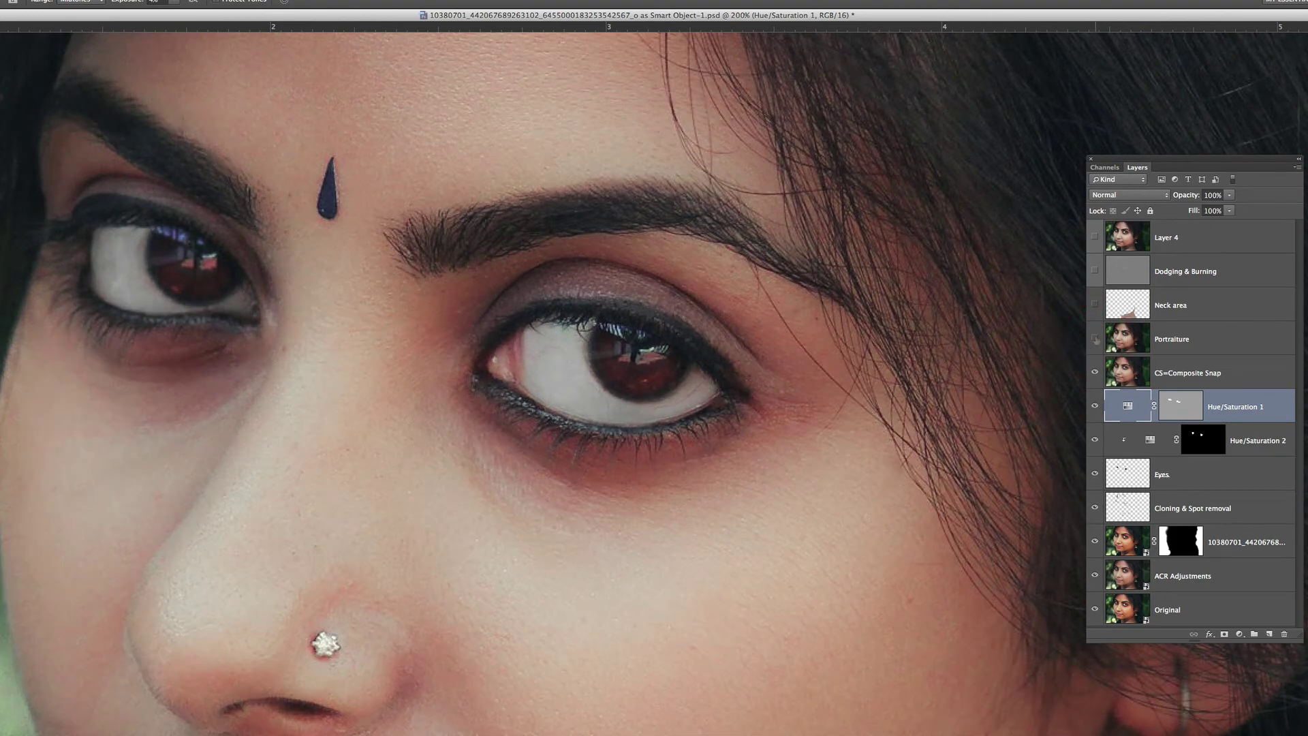
pyautogui.click(1095, 339)
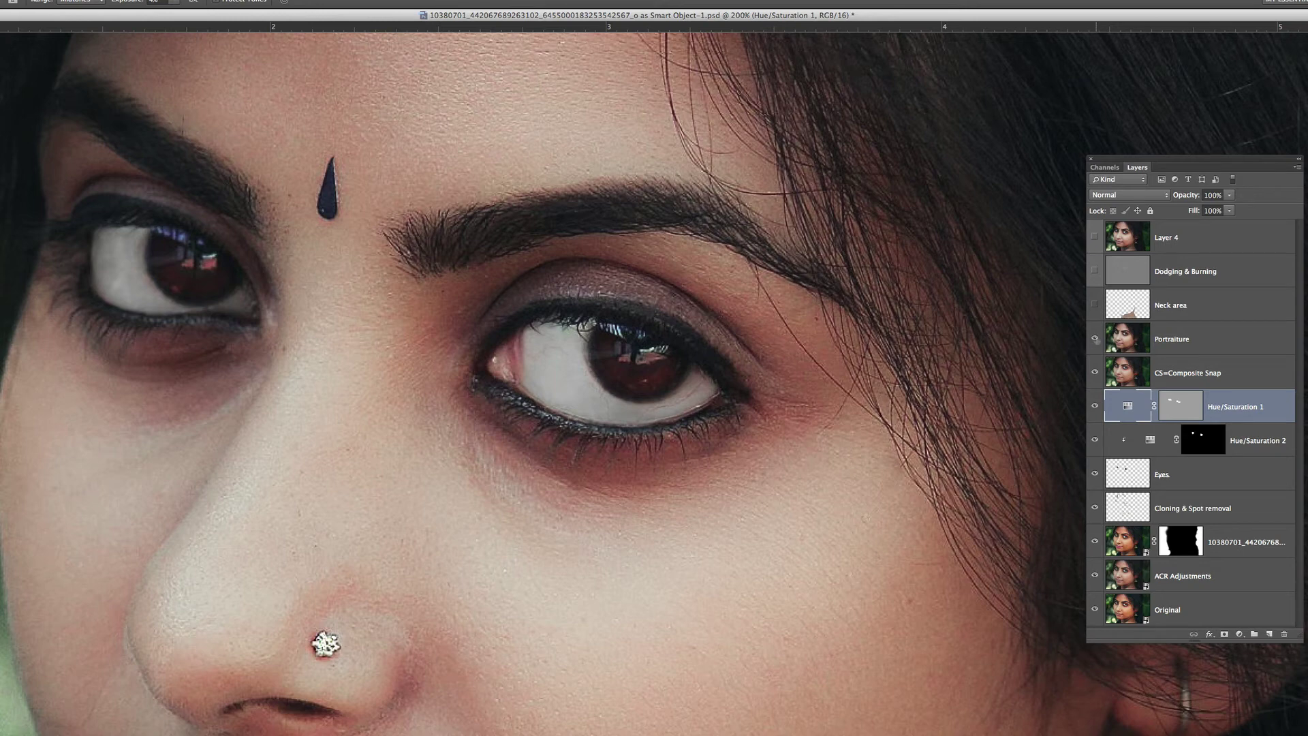
pyautogui.click(1095, 339)
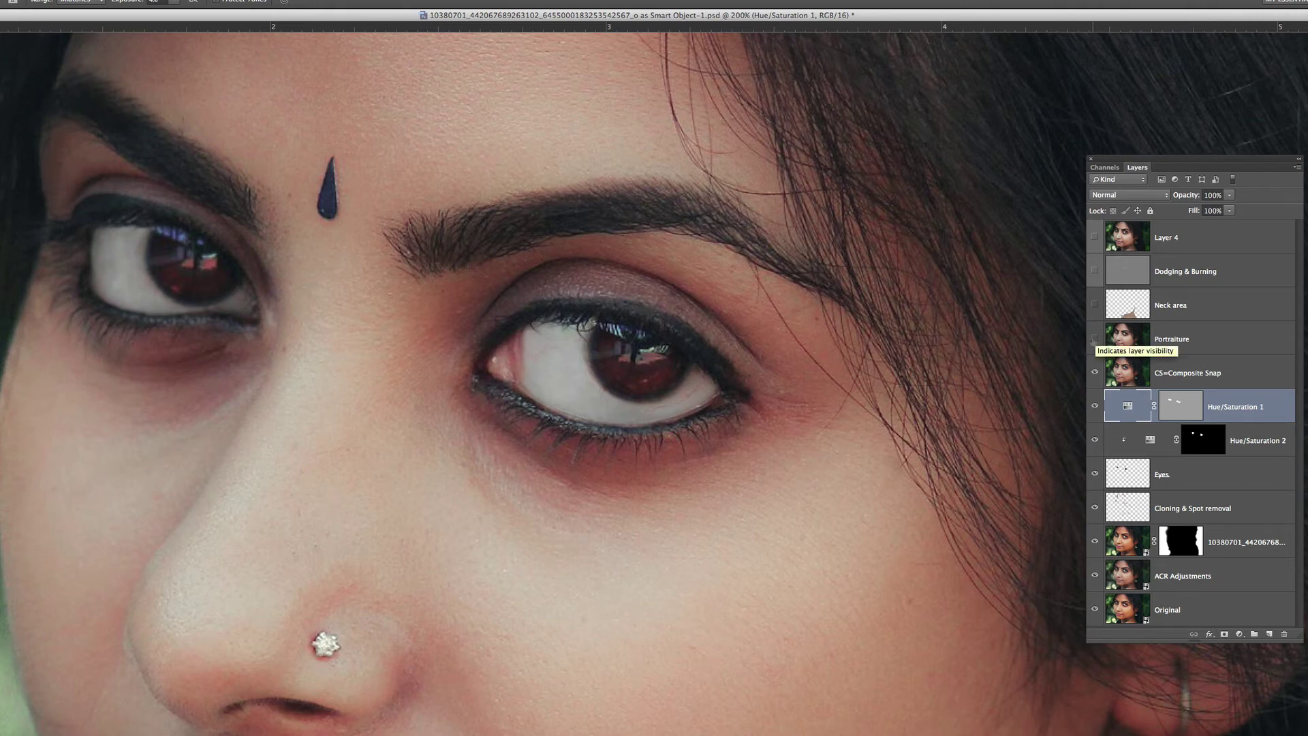
pyautogui.press('super+minus')
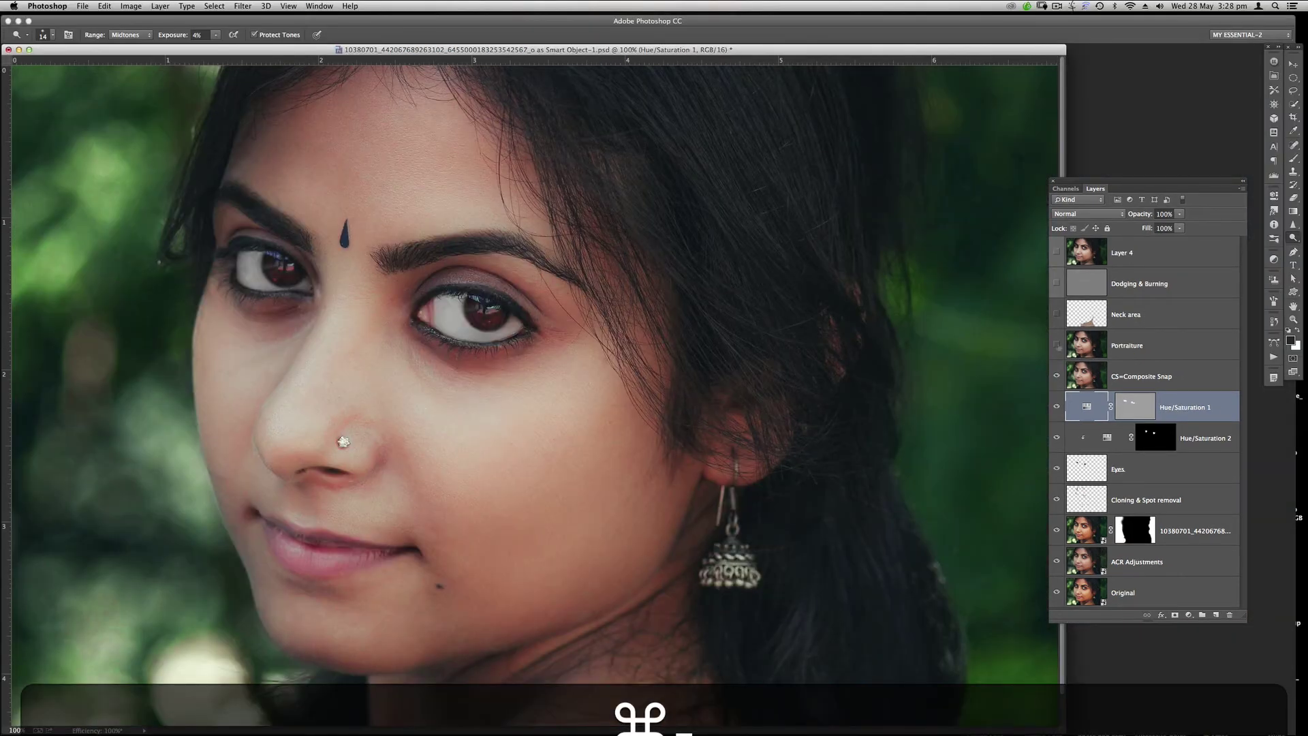
# Compare the skin with the Portraiture layer on and off, and leave that layer shown and selected.
pyautogui.click(1057, 346)
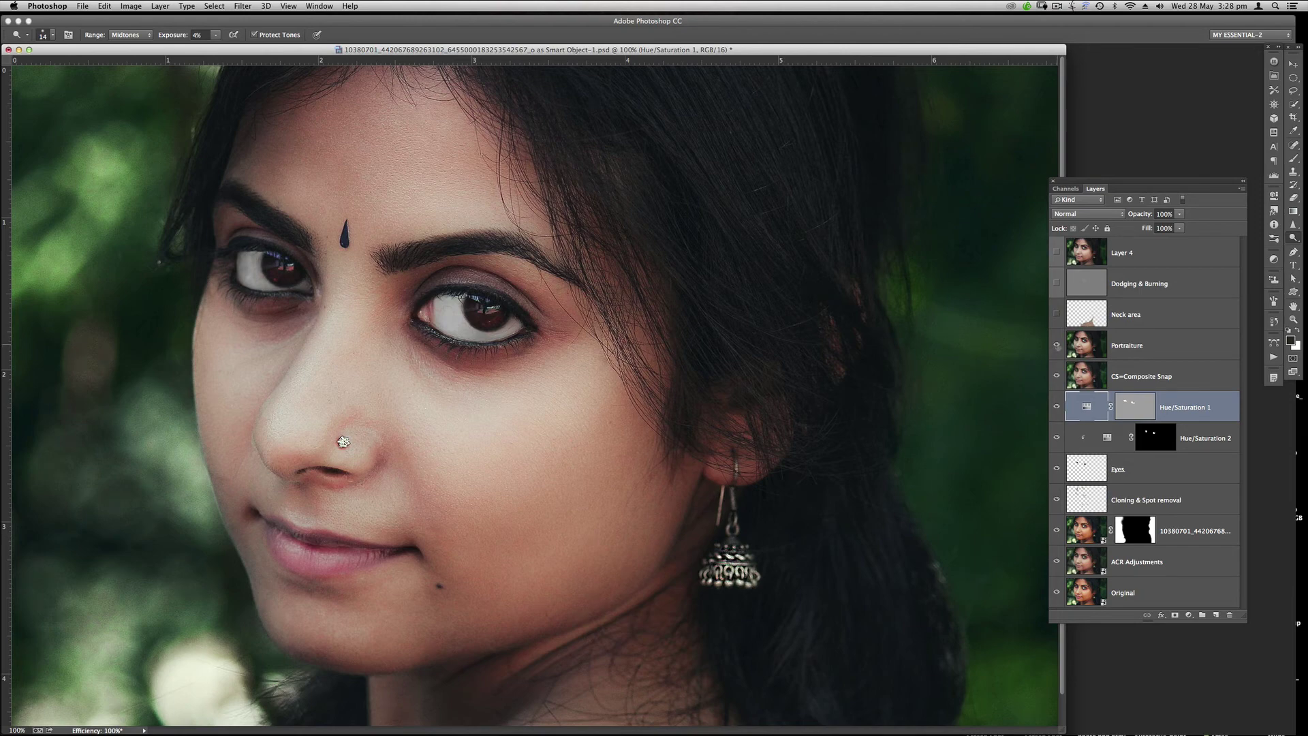
pyautogui.click(1057, 345)
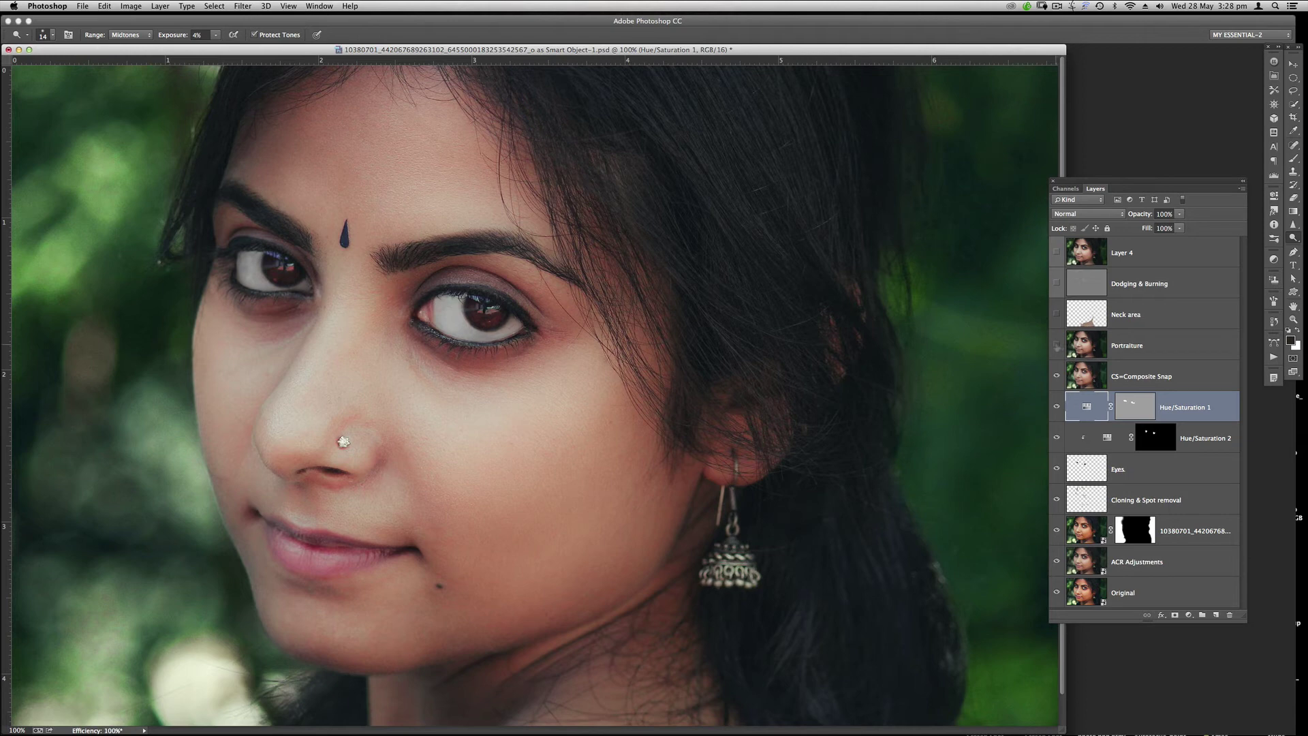
pyautogui.click(1057, 345)
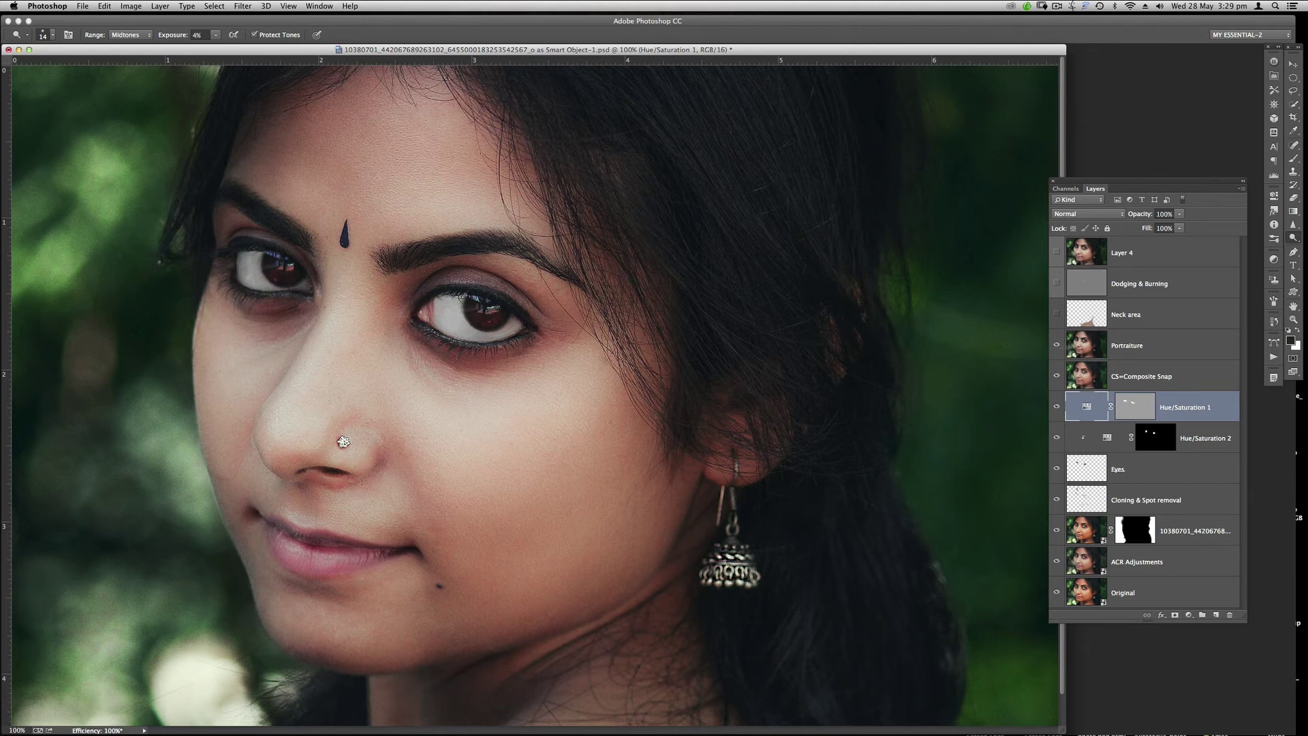
pyautogui.click(1160, 346)
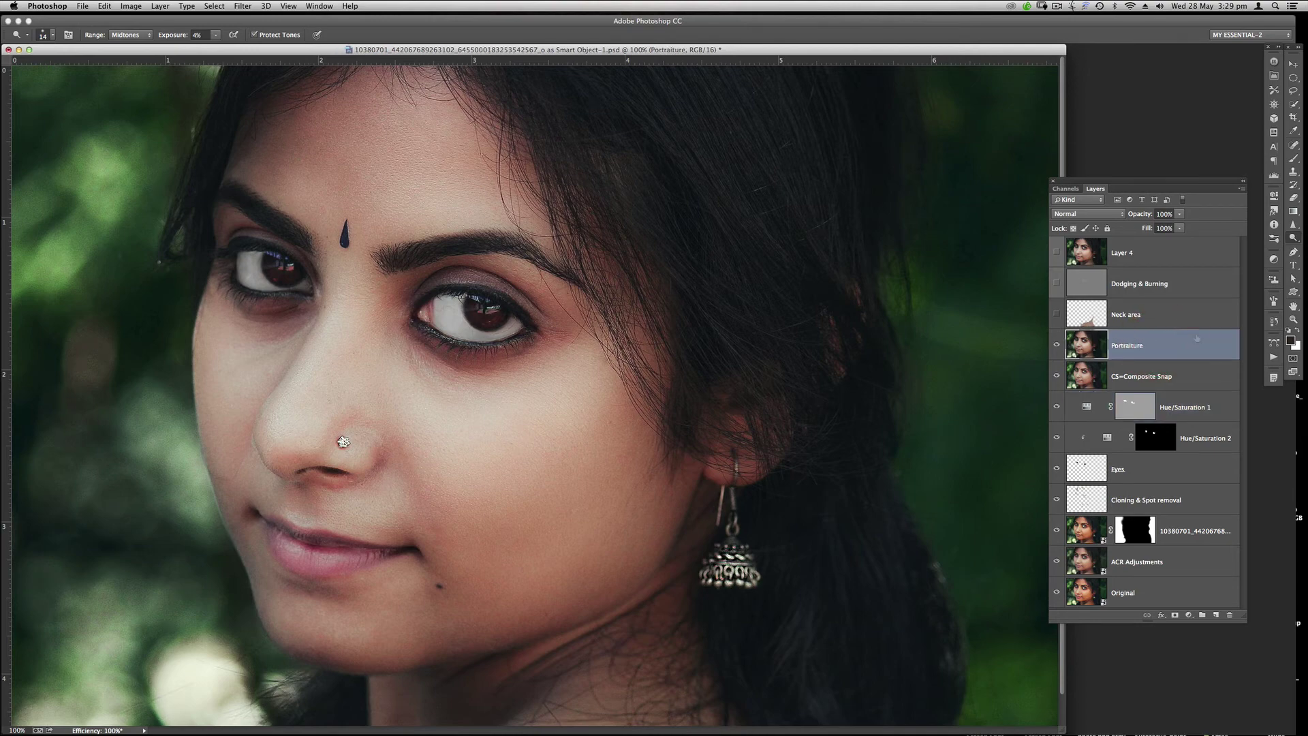
pyautogui.press('ctrl+super+f')
# Compare the neck with the Neck area layer on and off, and leave that layer shown and selected.
pyautogui.click(1056, 315)
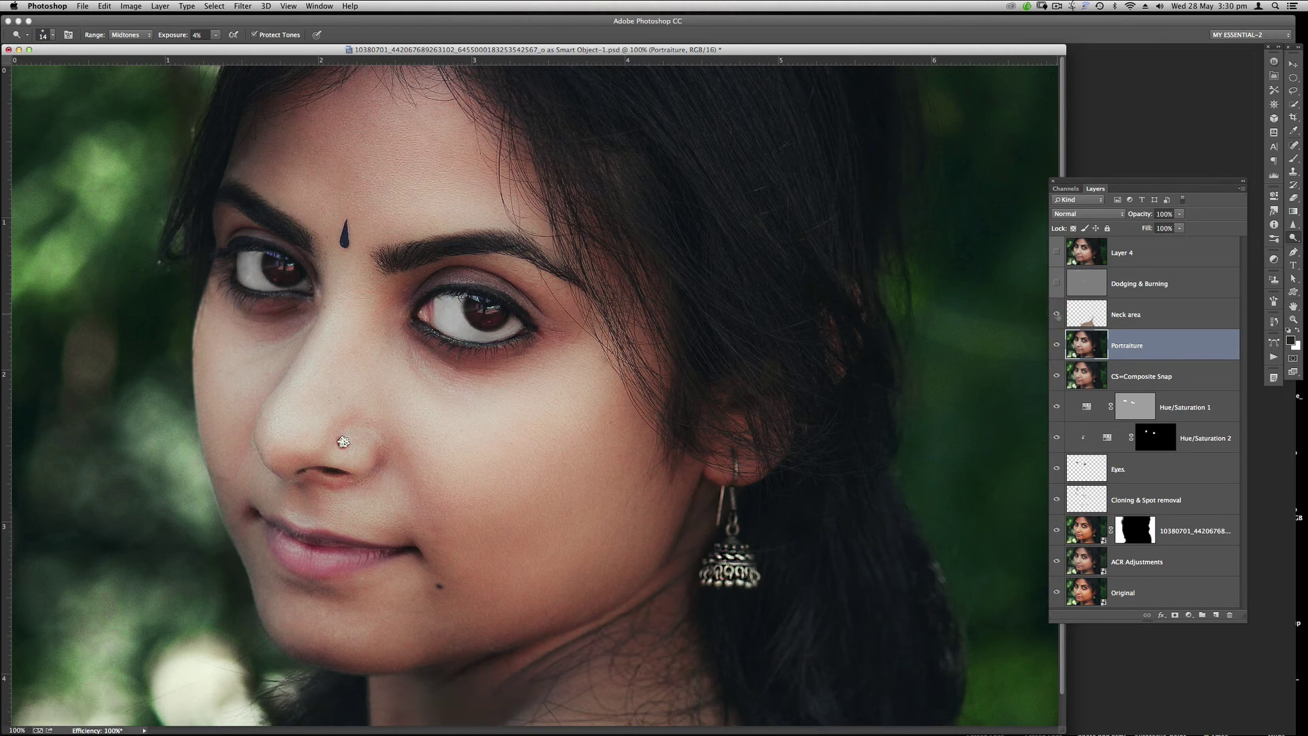
pyautogui.click(1056, 314)
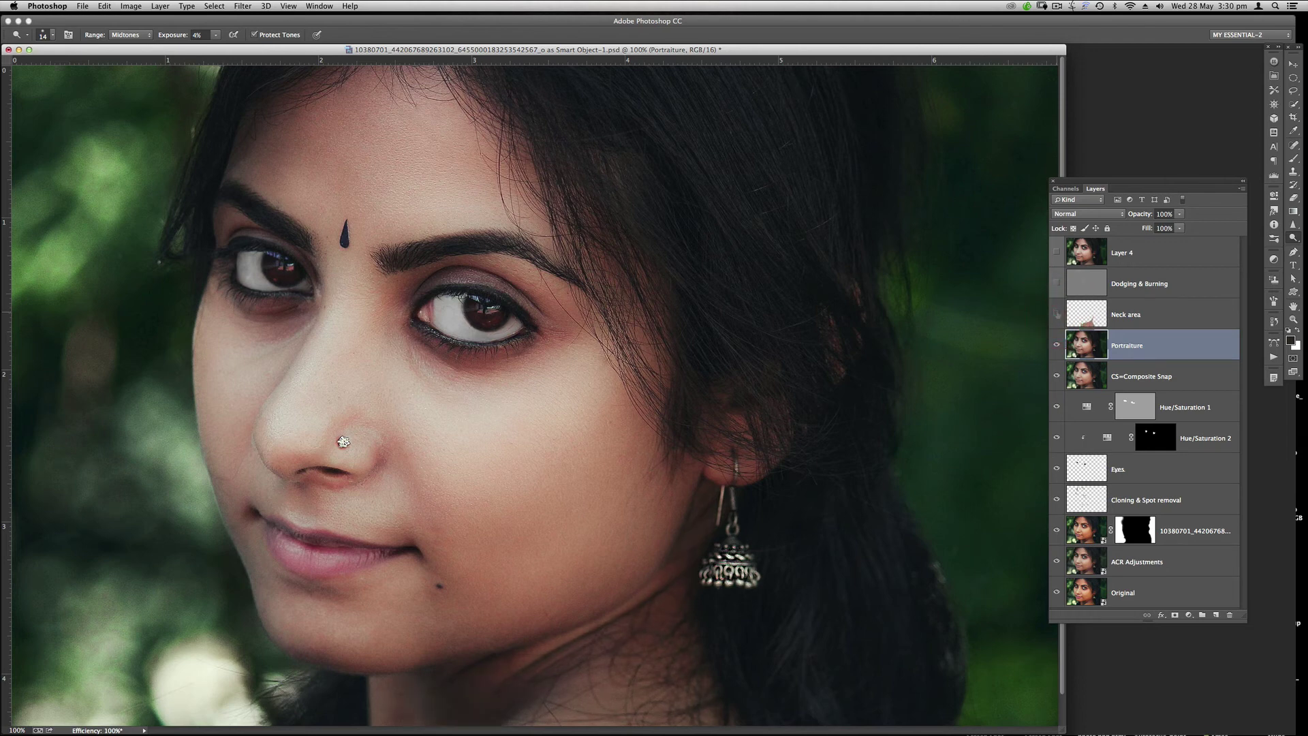
pyautogui.click(1056, 315)
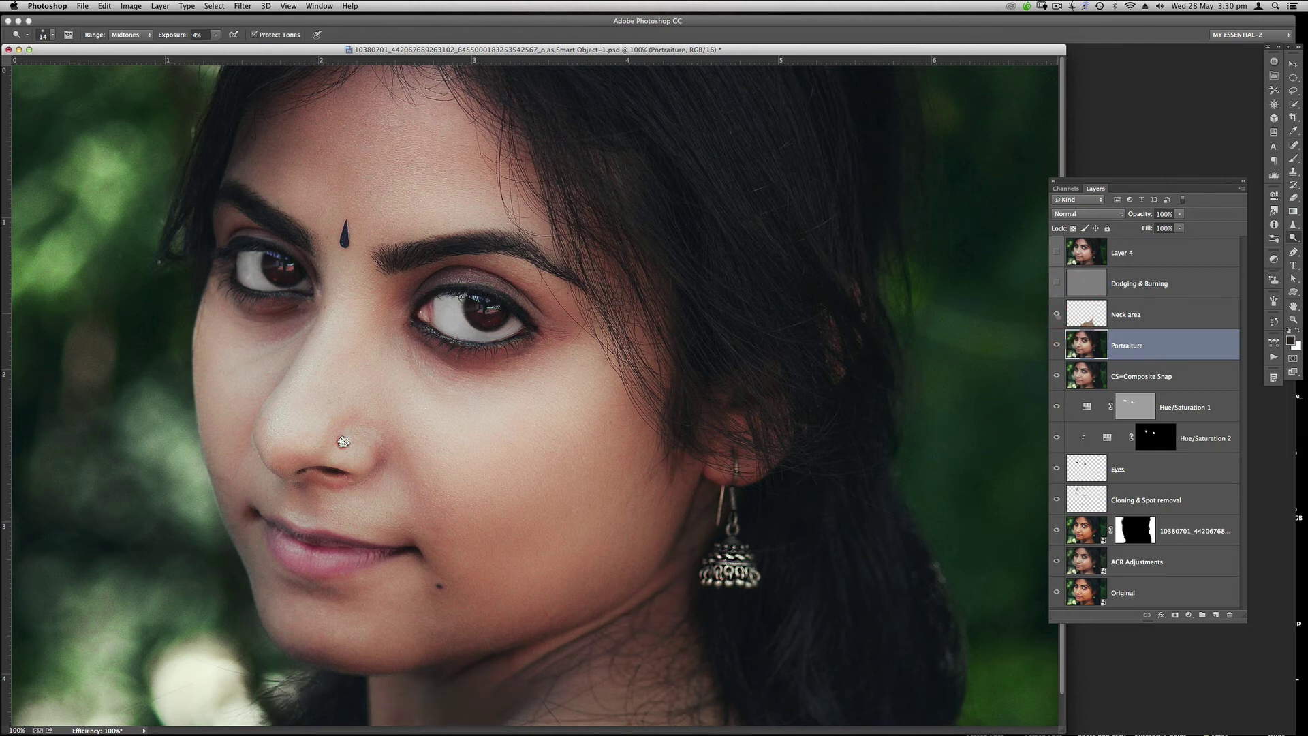
pyautogui.click(1056, 315)
pyautogui.click(1056, 315)
pyautogui.click(1088, 309)
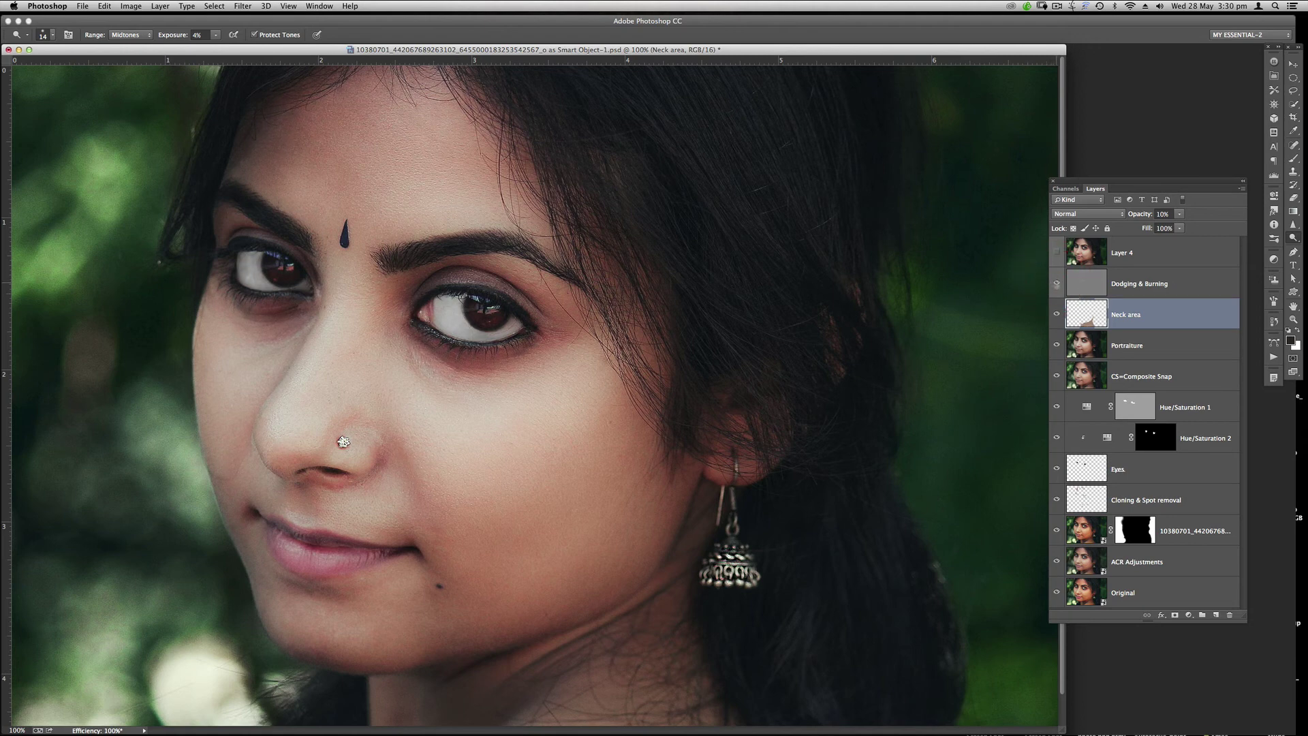
# Show the Dodging & Burning layer, and select and show Layer 4 at the top of the stack.
pyautogui.click(1057, 284)
pyautogui.click(1056, 283)
pyautogui.click(1151, 251)
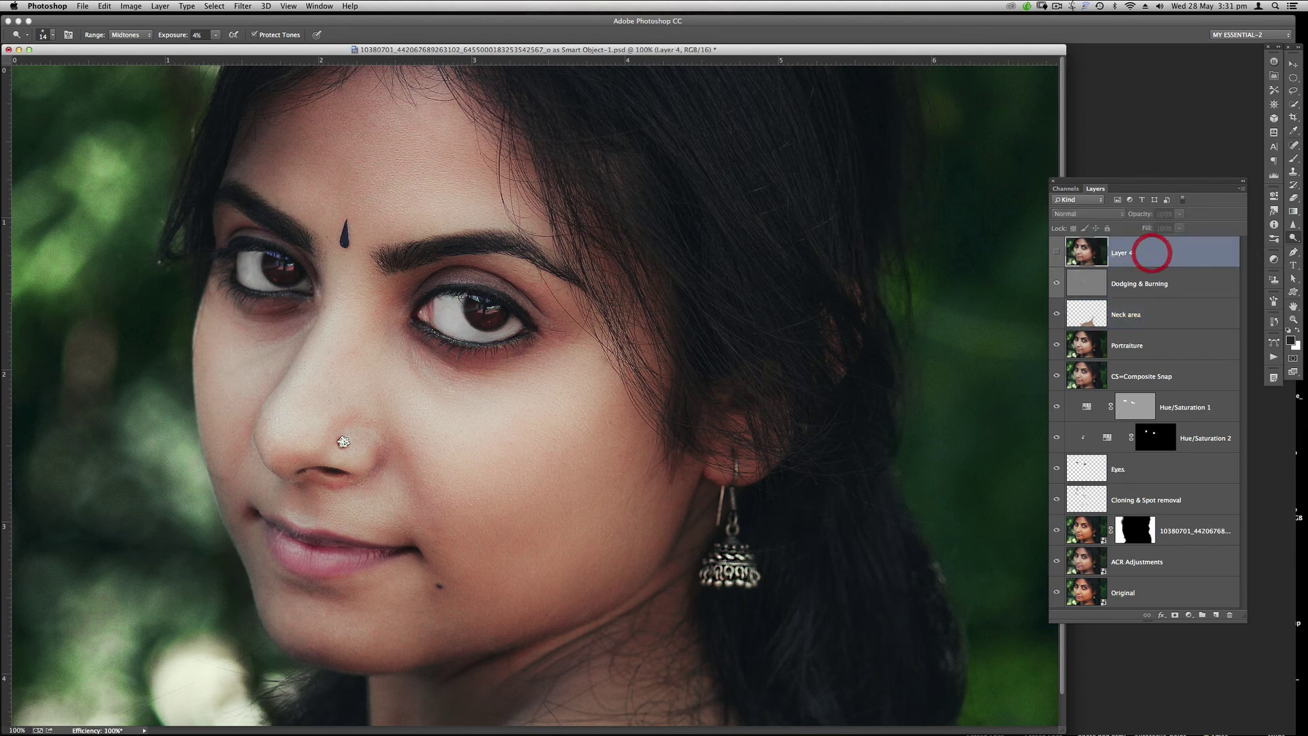
pyautogui.click(1056, 253)
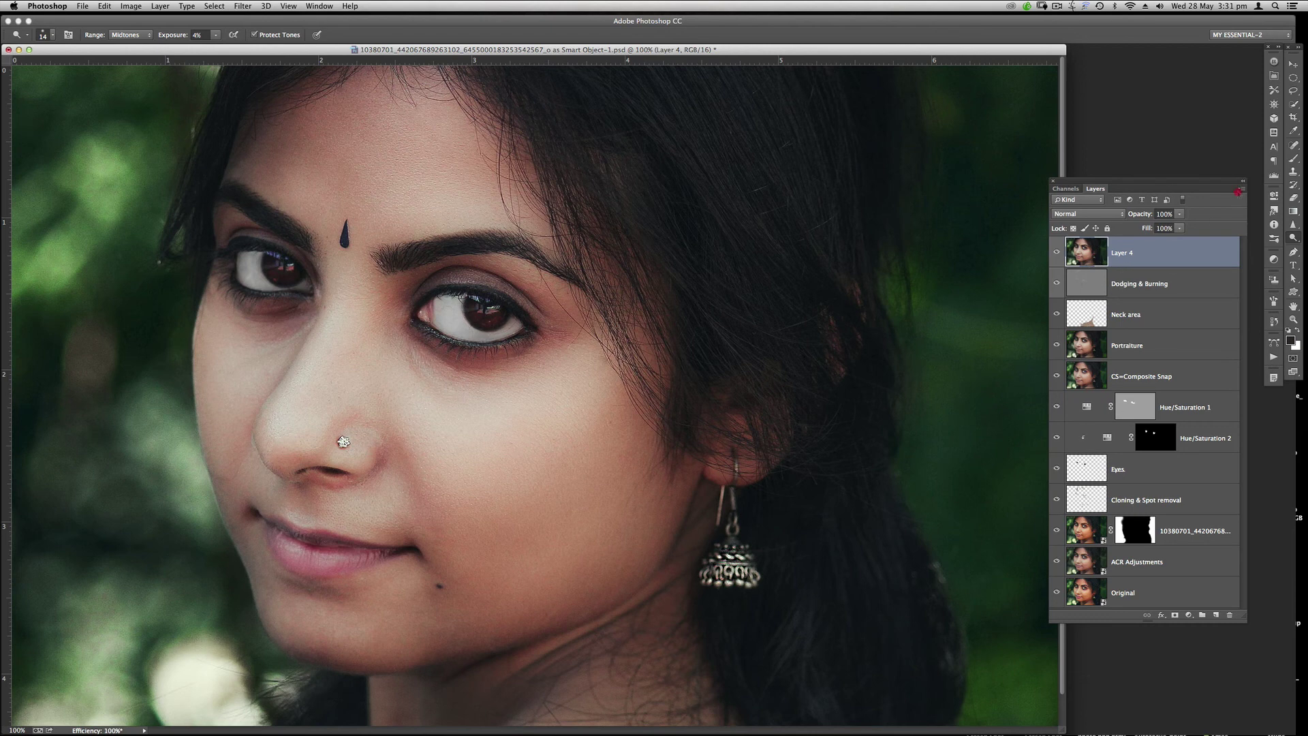
# Flatten the whole layer stack into a single background layer.
pyautogui.click(1241, 189)
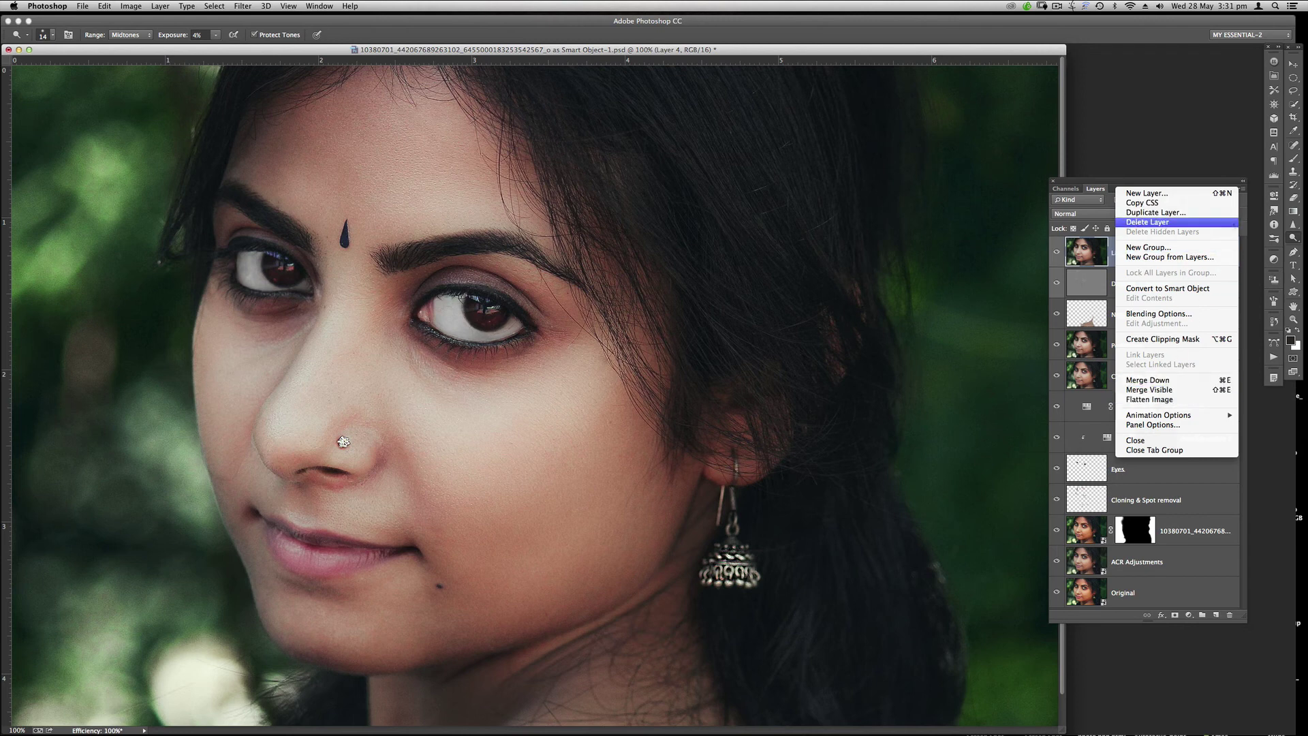
pyautogui.click(1158, 400)
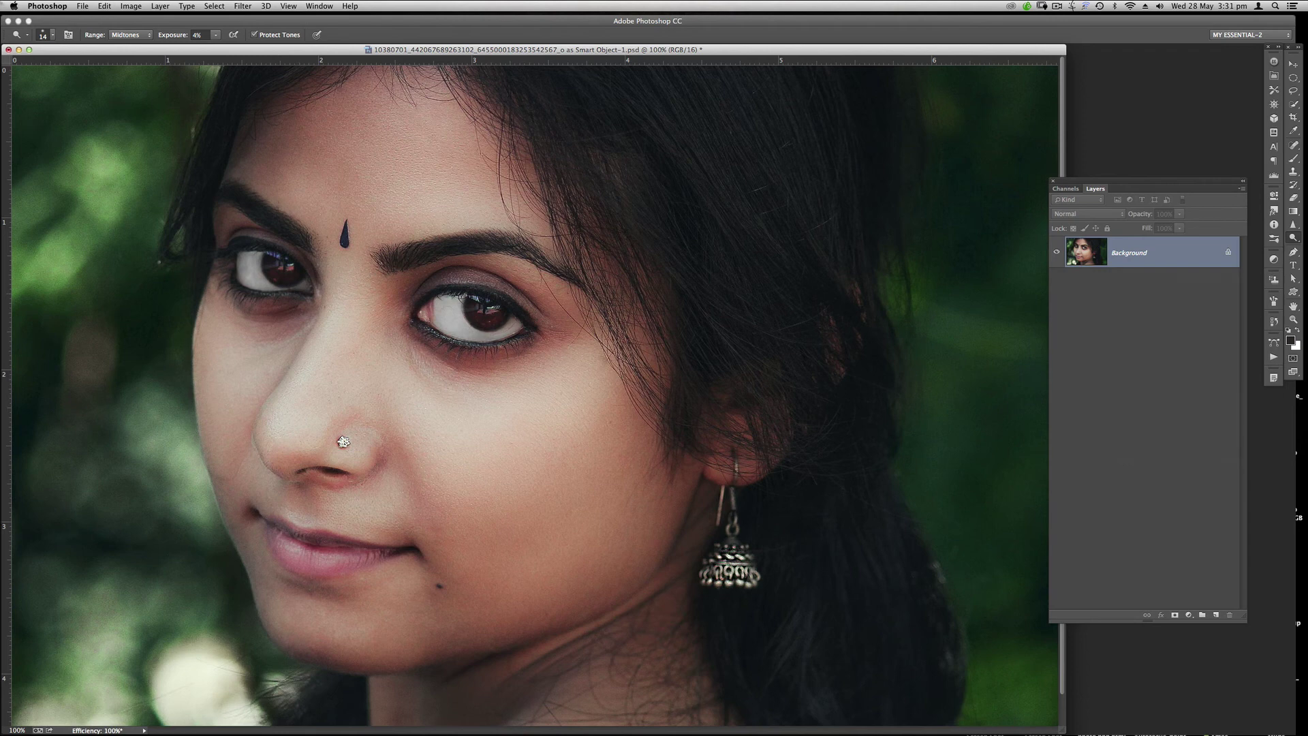
# Try Shadows/Highlights on the flattened portrait with a shadow amount of 21% and radius of 99 px, compare the preview off and on, and cancel.
pyautogui.click(131, 6)
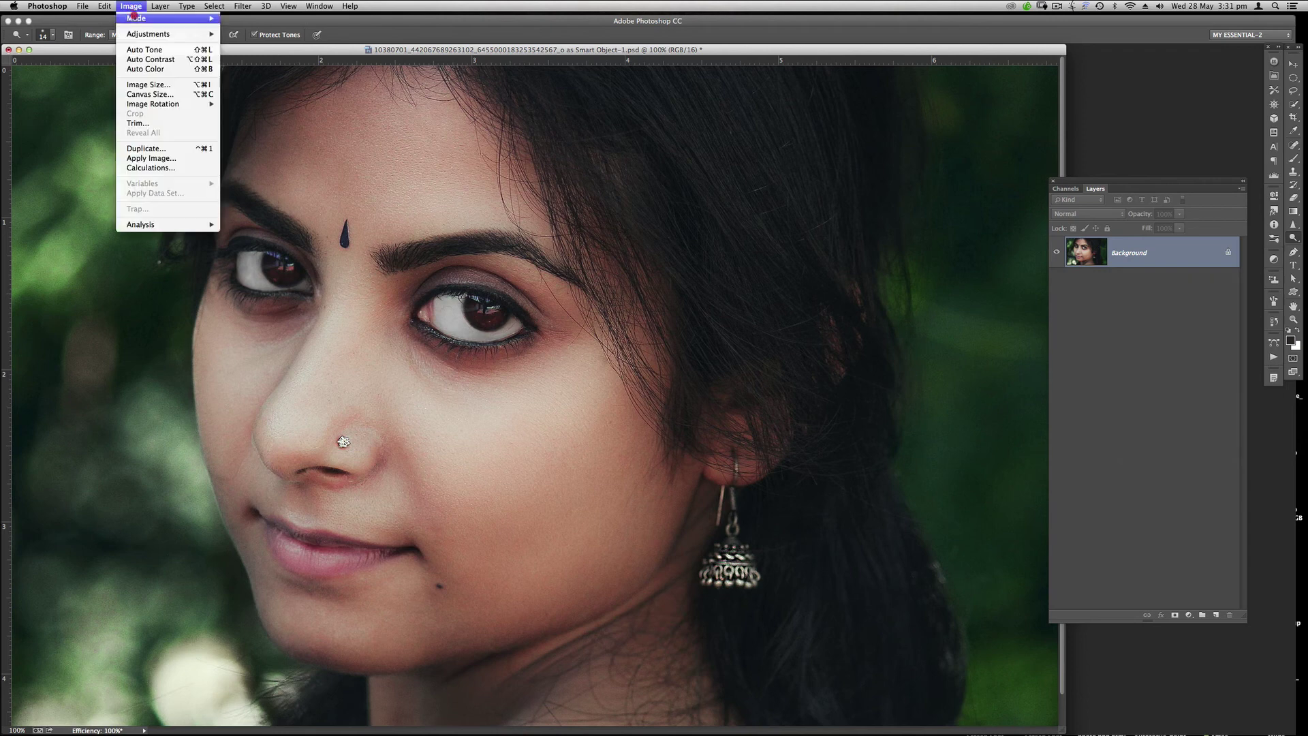
pyautogui.click(142, 34)
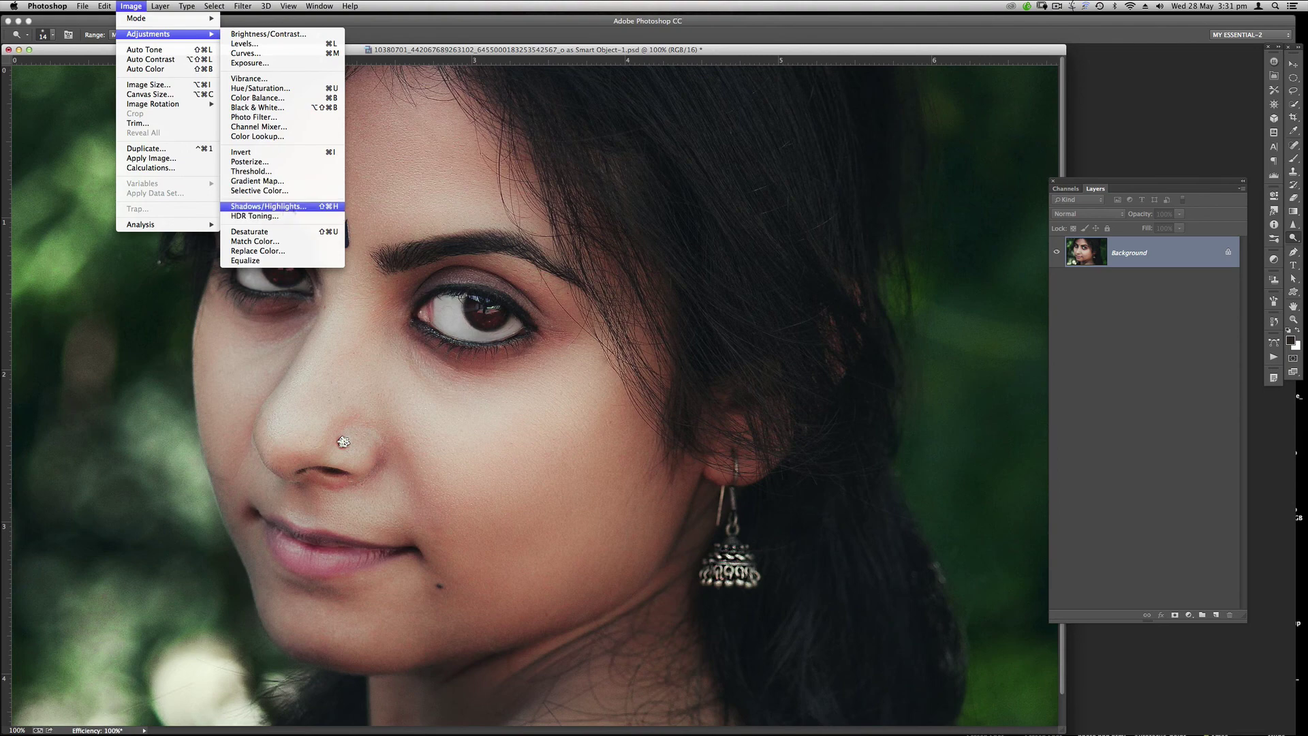
pyautogui.click(265, 206)
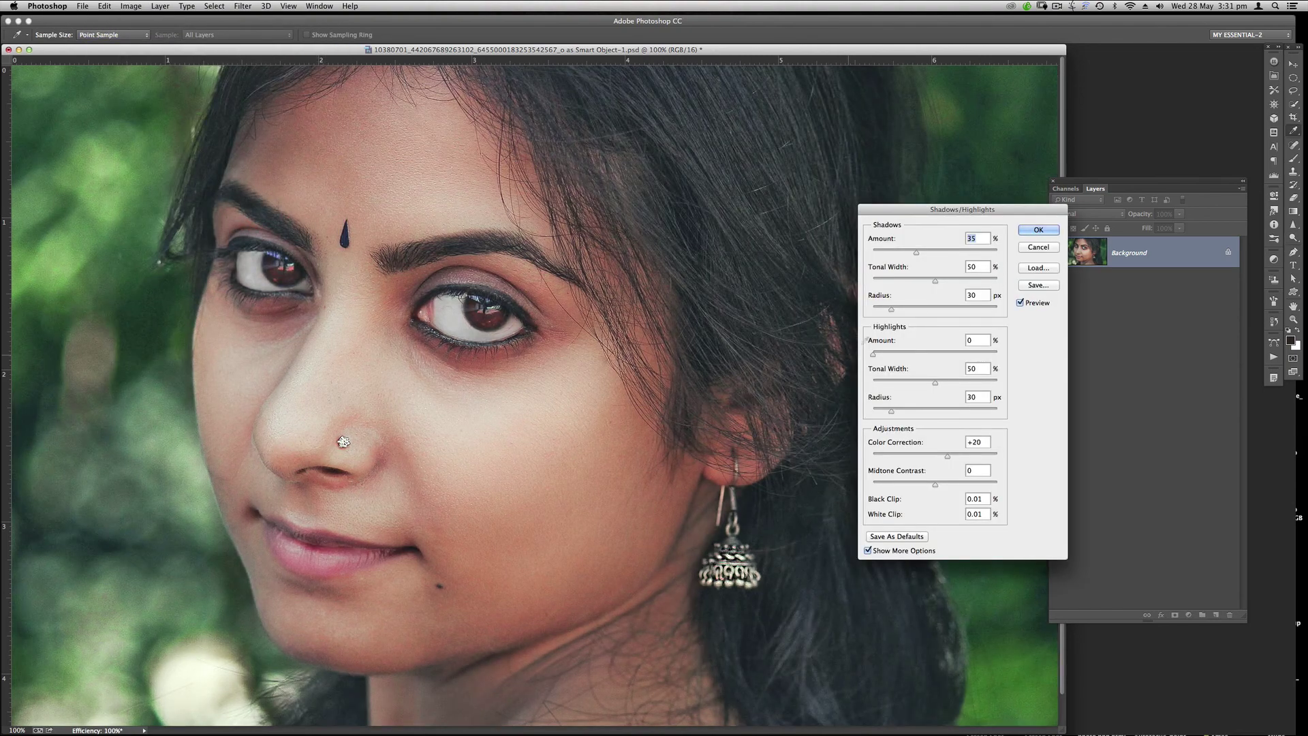
pyautogui.moveTo(881, 211); pyautogui.dragTo(1024, 295)
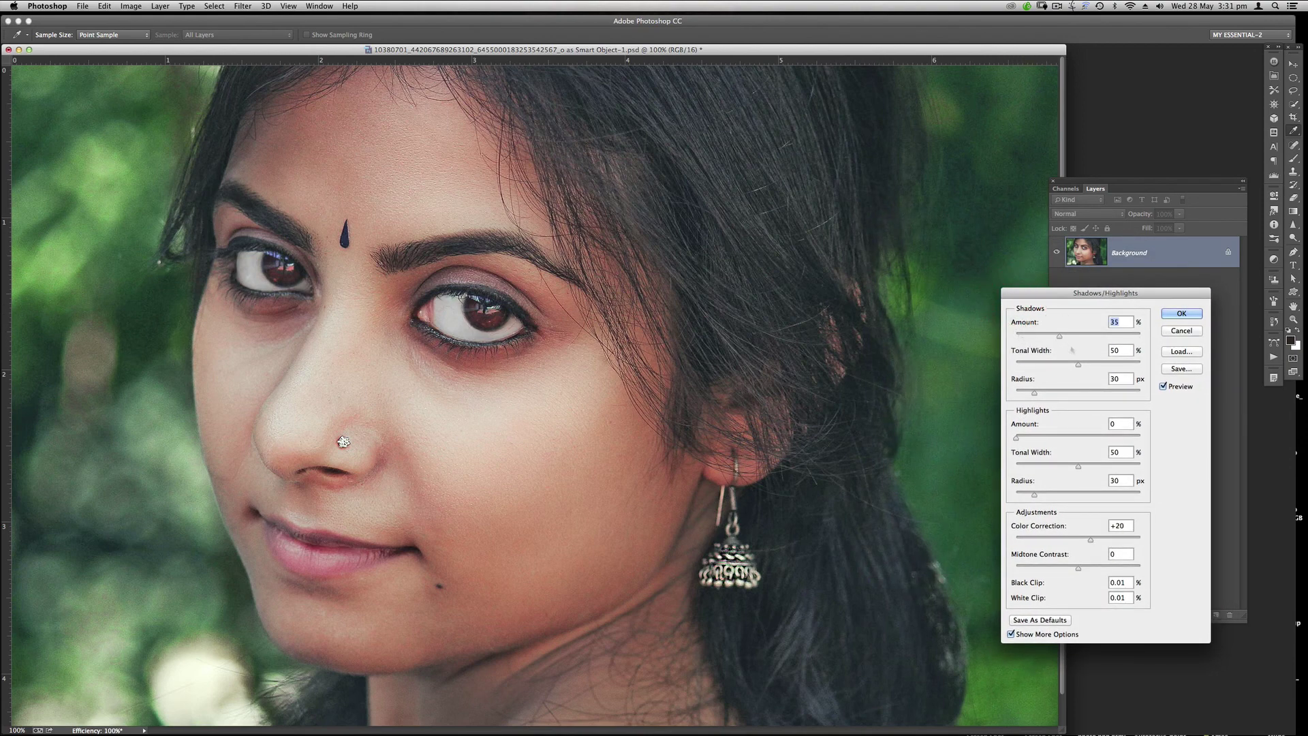
pyautogui.moveTo(1034, 391); pyautogui.dragTo(1076, 391)
pyautogui.moveTo(1060, 336); pyautogui.dragTo(1042, 337)
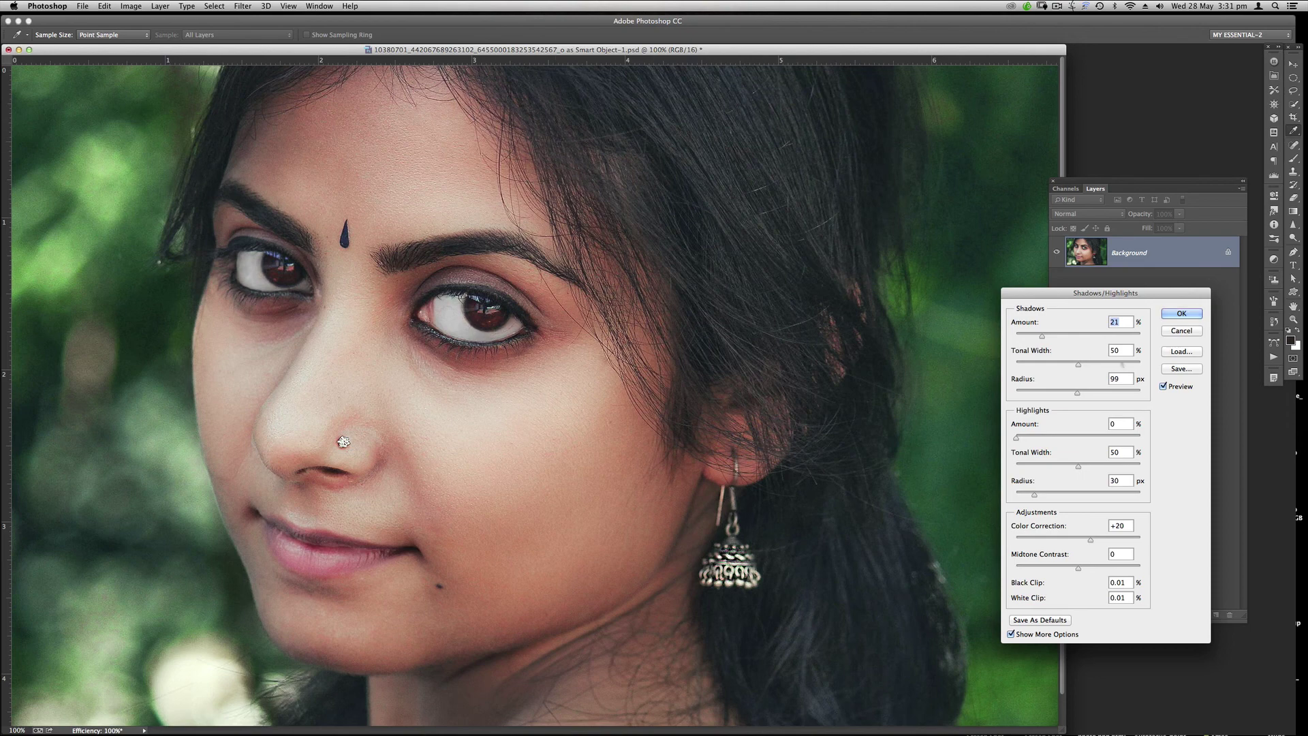
pyautogui.click(1162, 386)
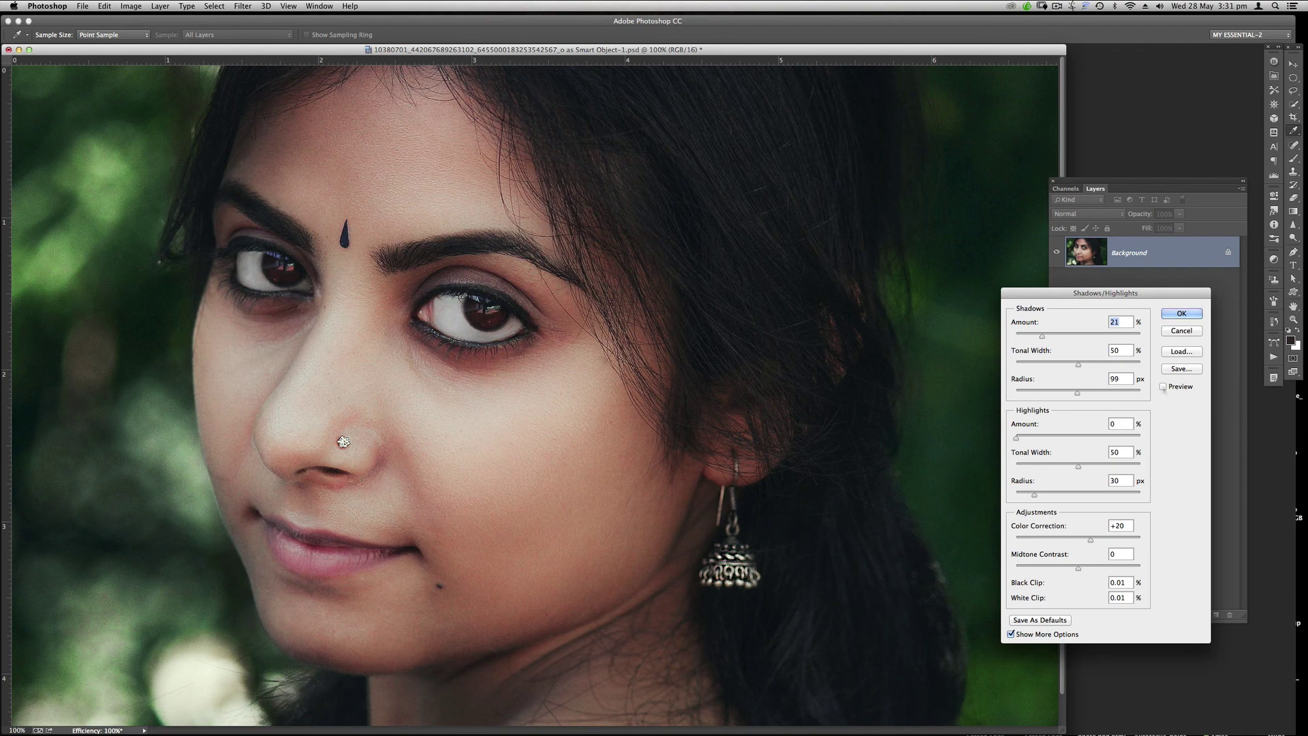
pyautogui.click(1163, 387)
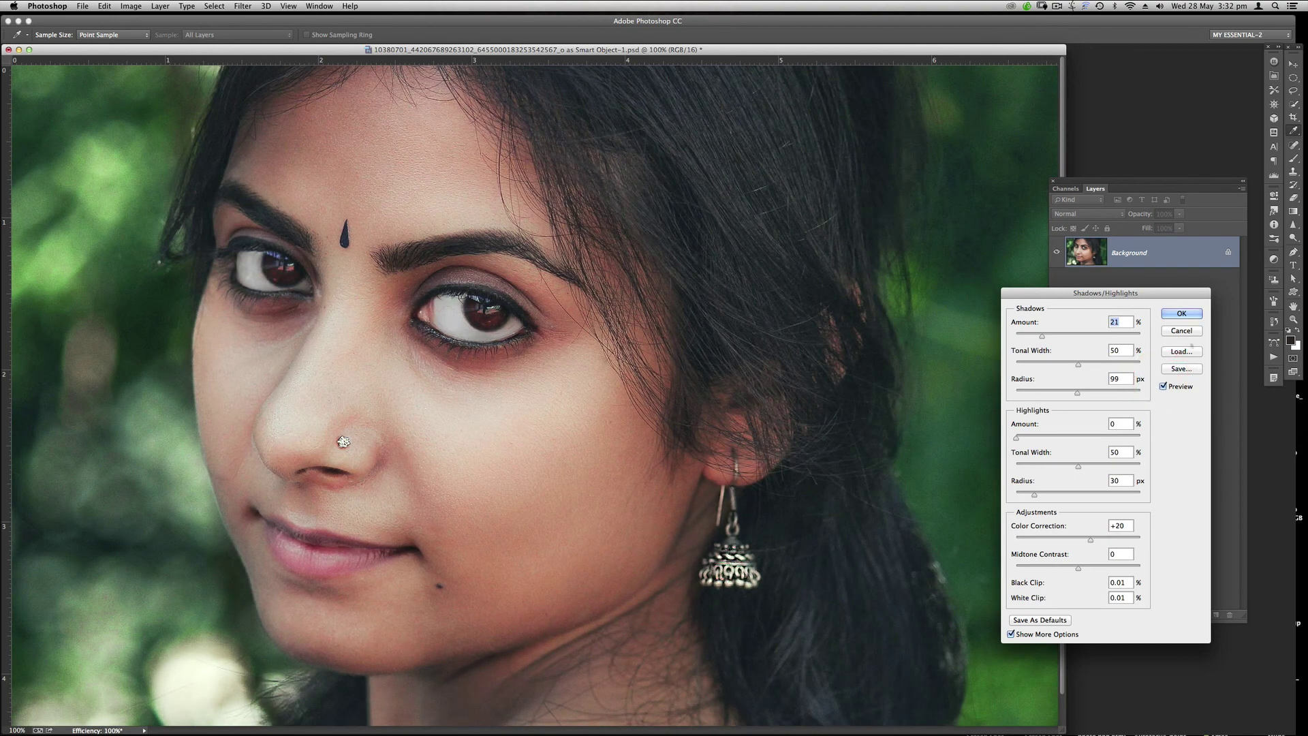
pyautogui.click(1181, 331)
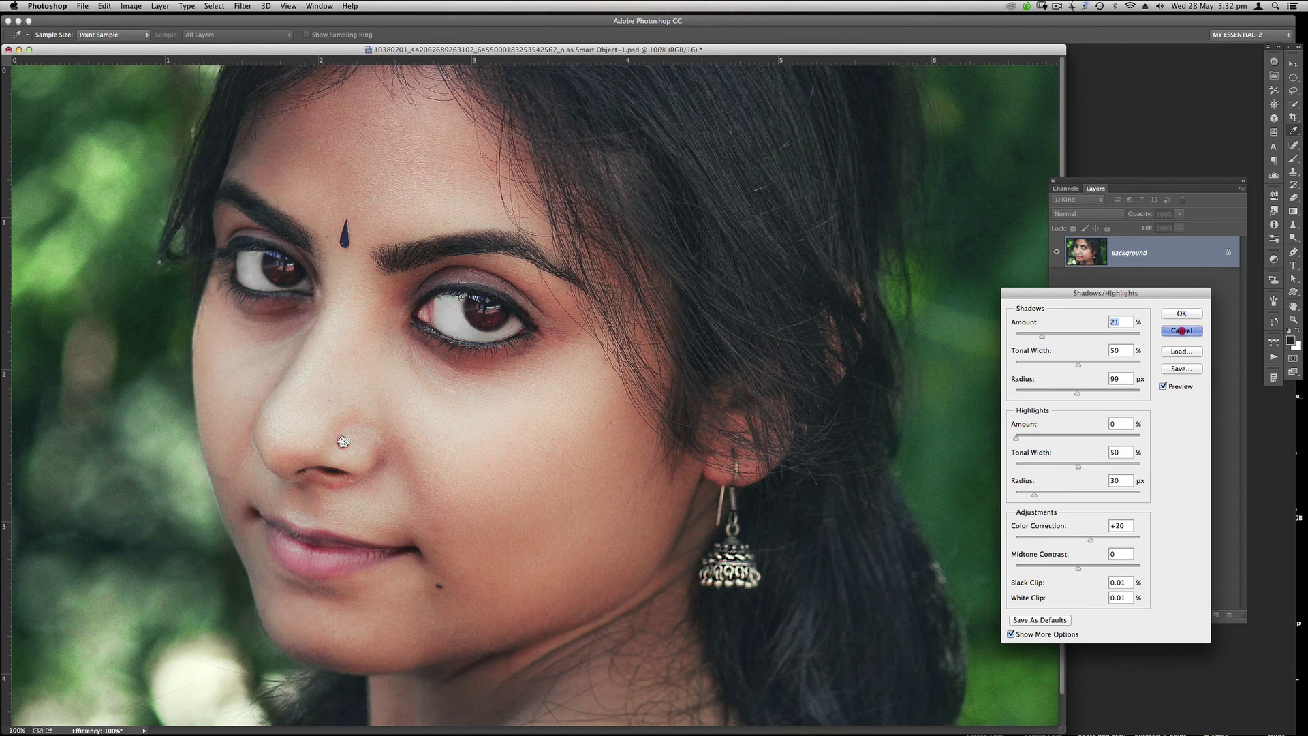